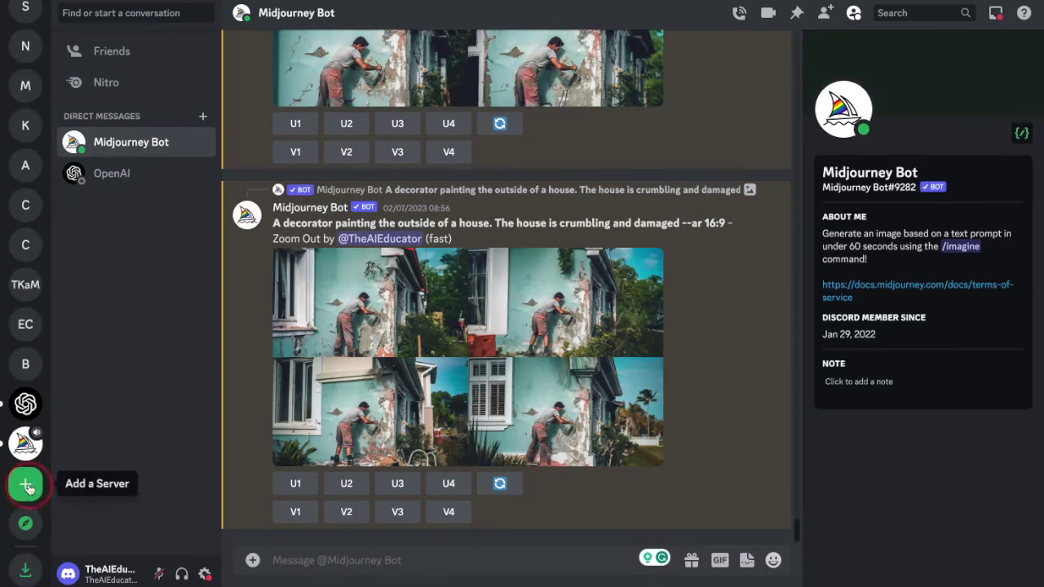
# Create a server from scratch, for me and my friends, named FaceSwap
pyautogui.click(27, 487)
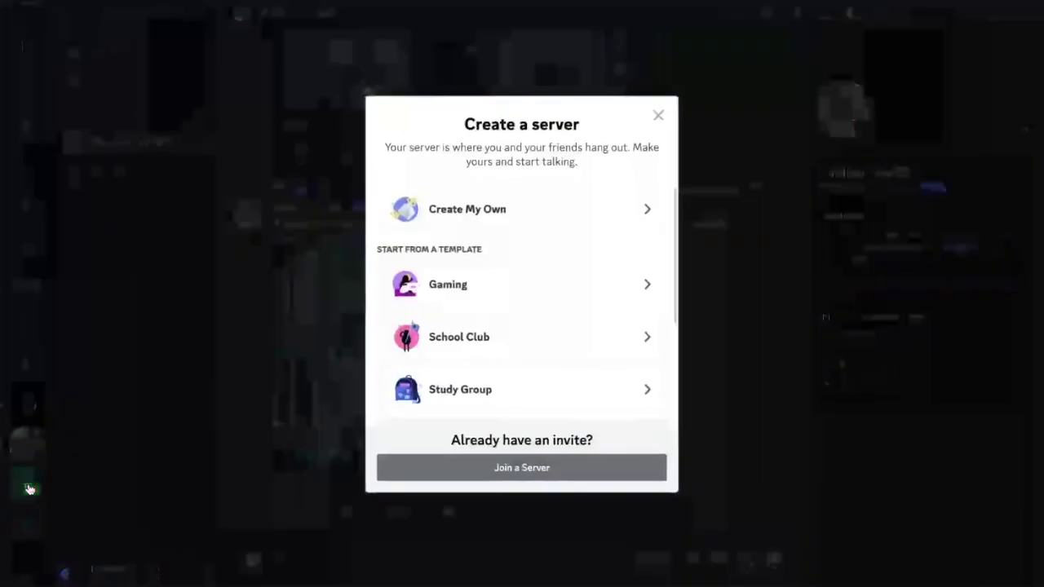
pyautogui.click(484, 225)
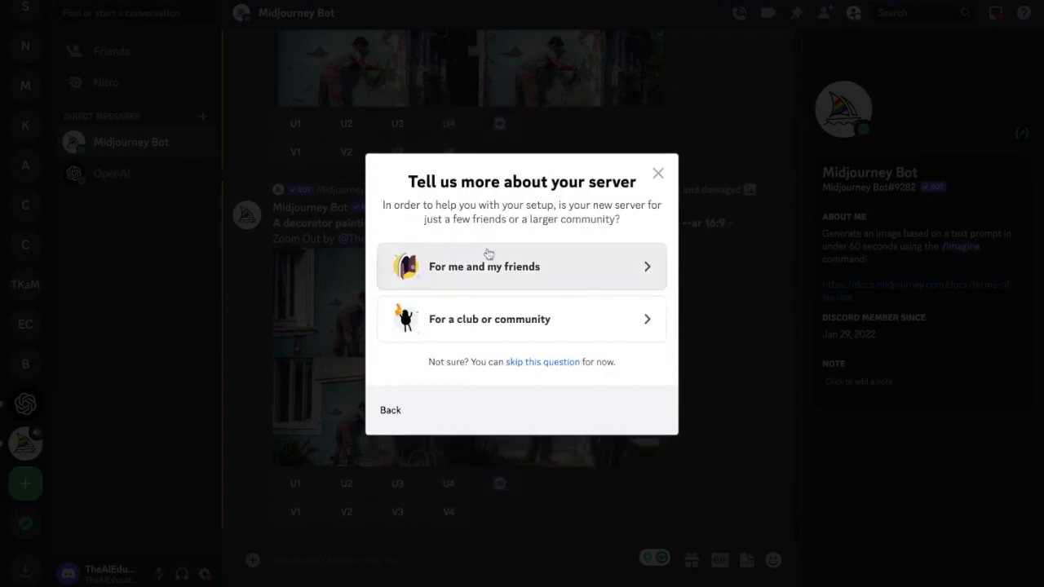
pyautogui.click(492, 274)
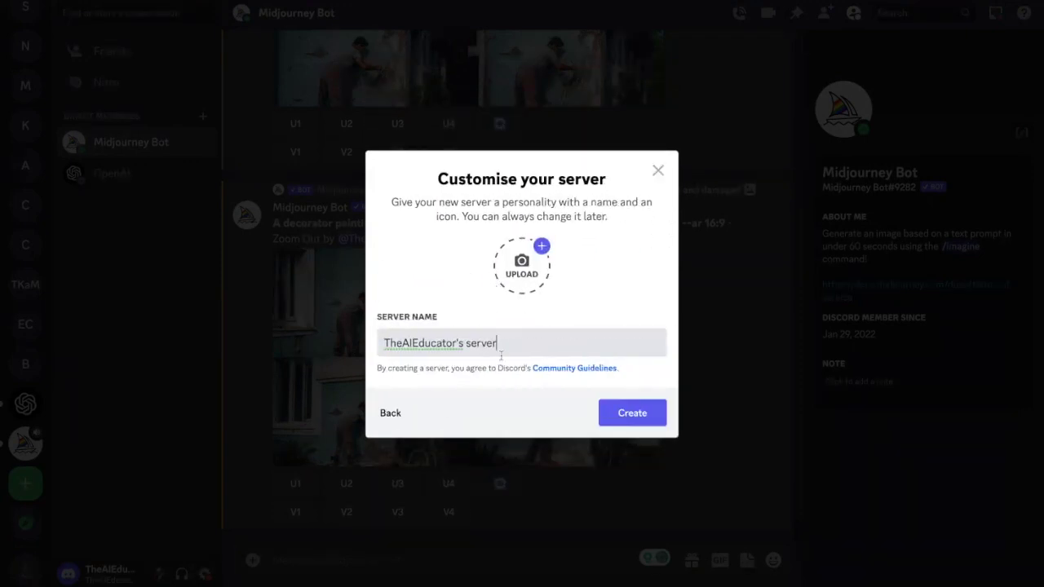
pyautogui.moveTo(504, 347); pyautogui.dragTo(390, 341)
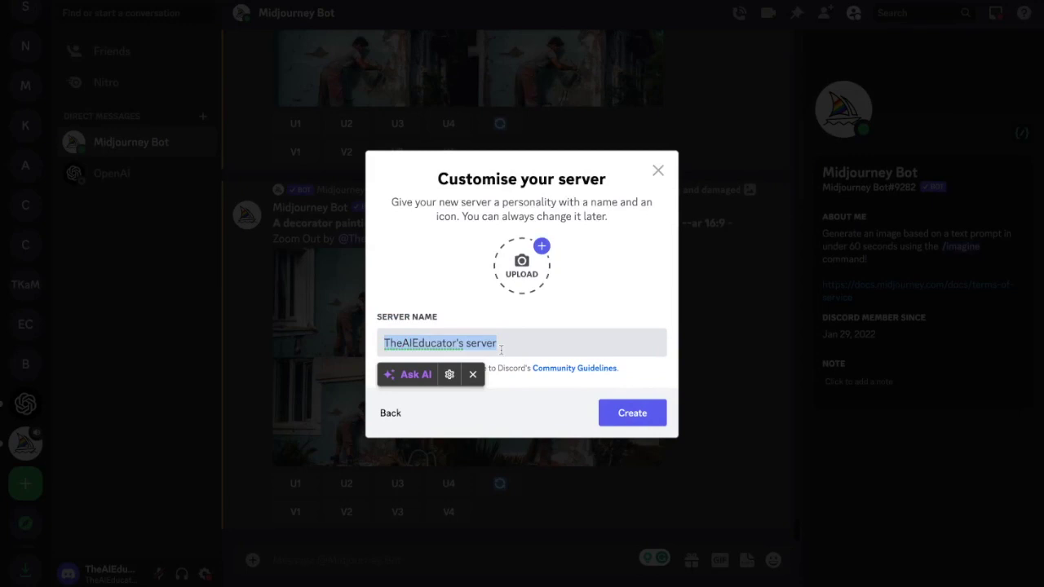
pyautogui.write('FaceSw')
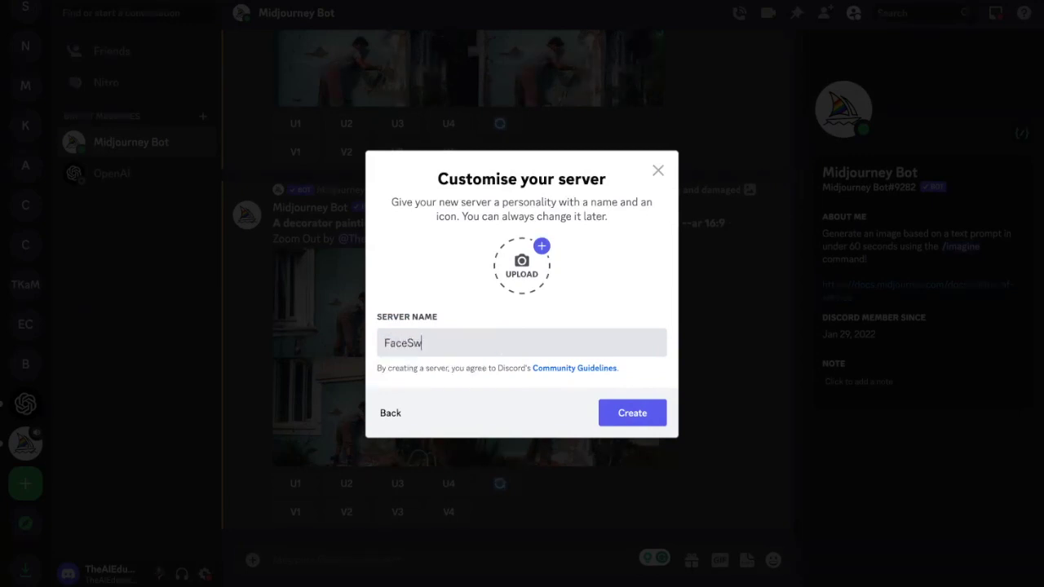
pyautogui.write('ap')
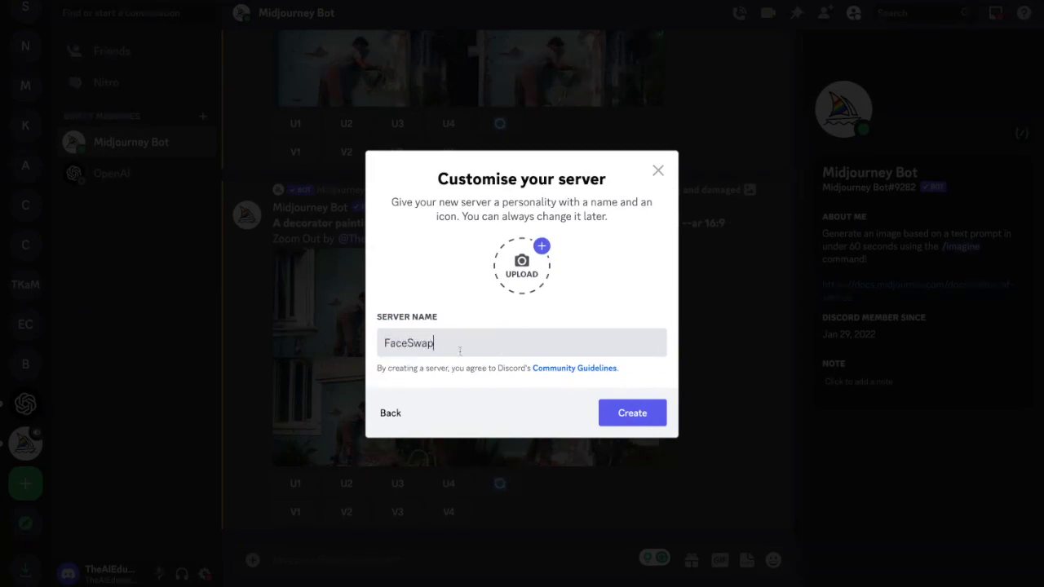
pyautogui.click(617, 415)
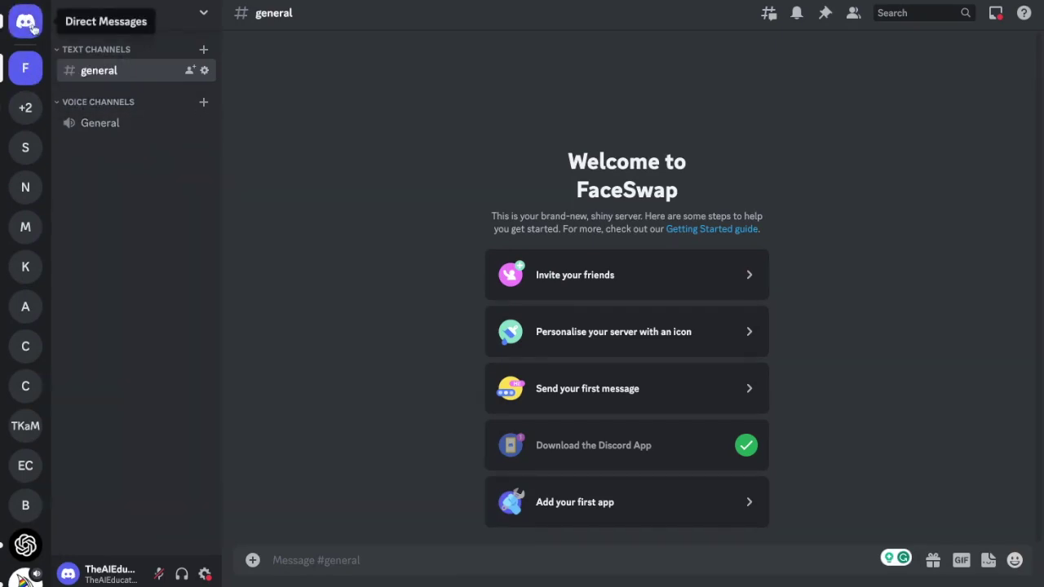
pyautogui.click(27, 22)
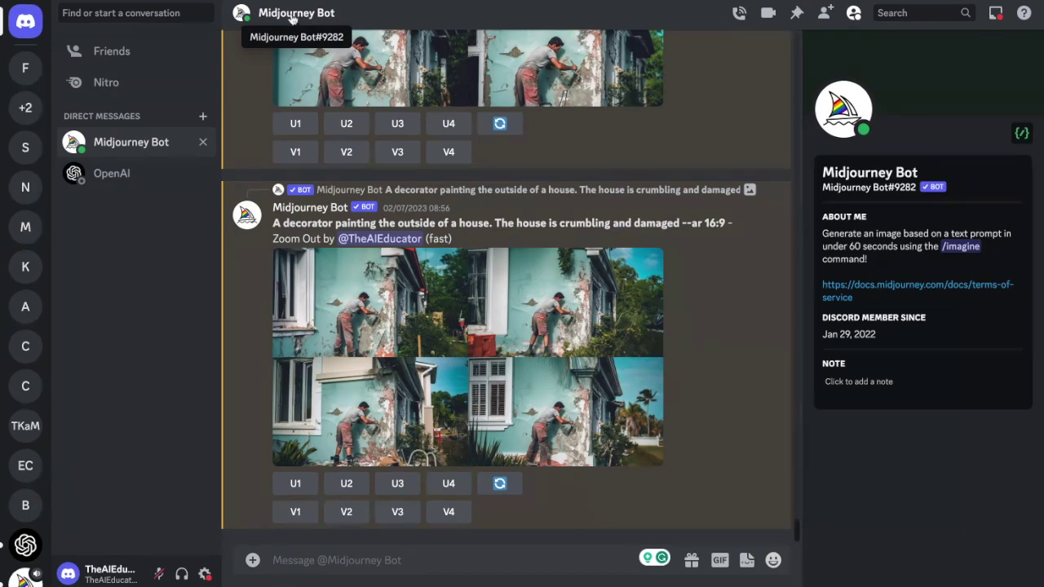
pyautogui.click(296, 18)
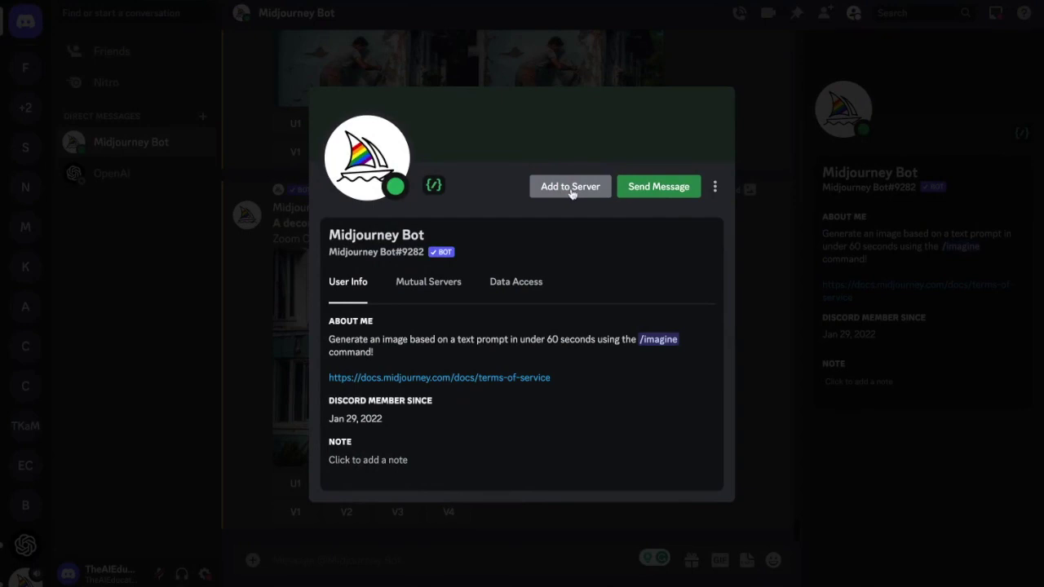
pyautogui.click(571, 188)
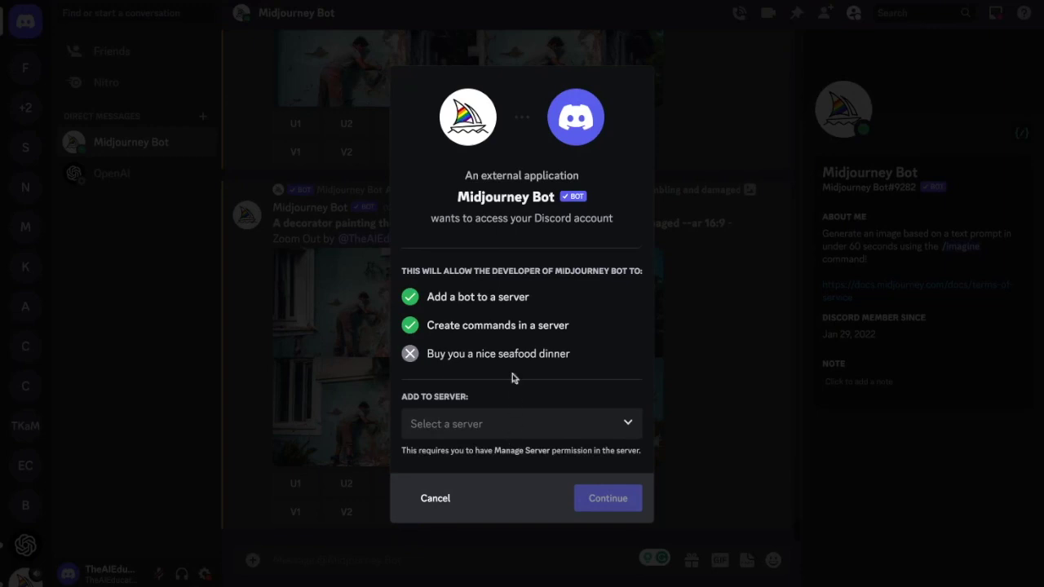
pyautogui.click(479, 429)
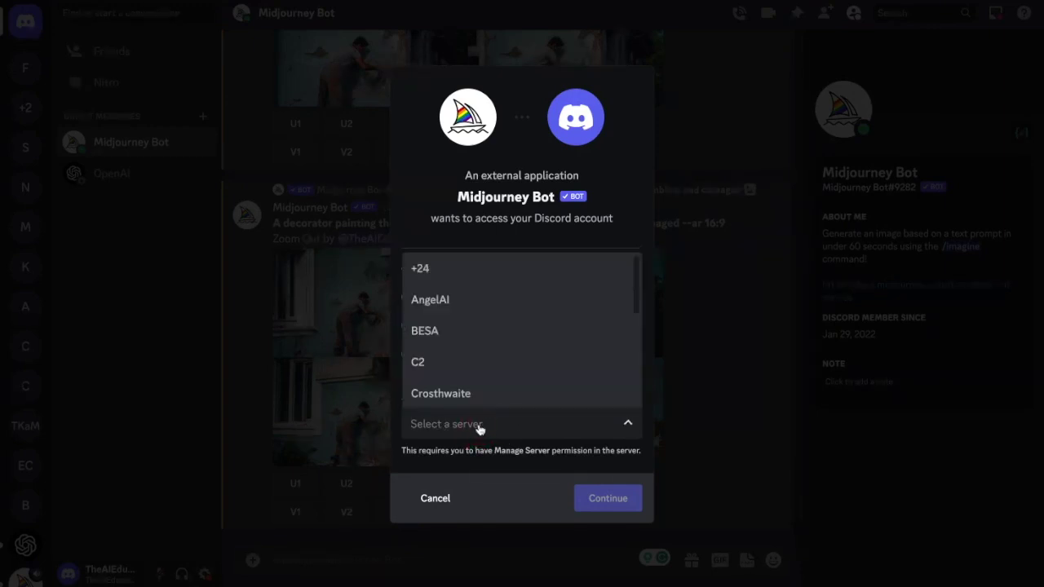
pyautogui.scroll(-3, 478, 344)
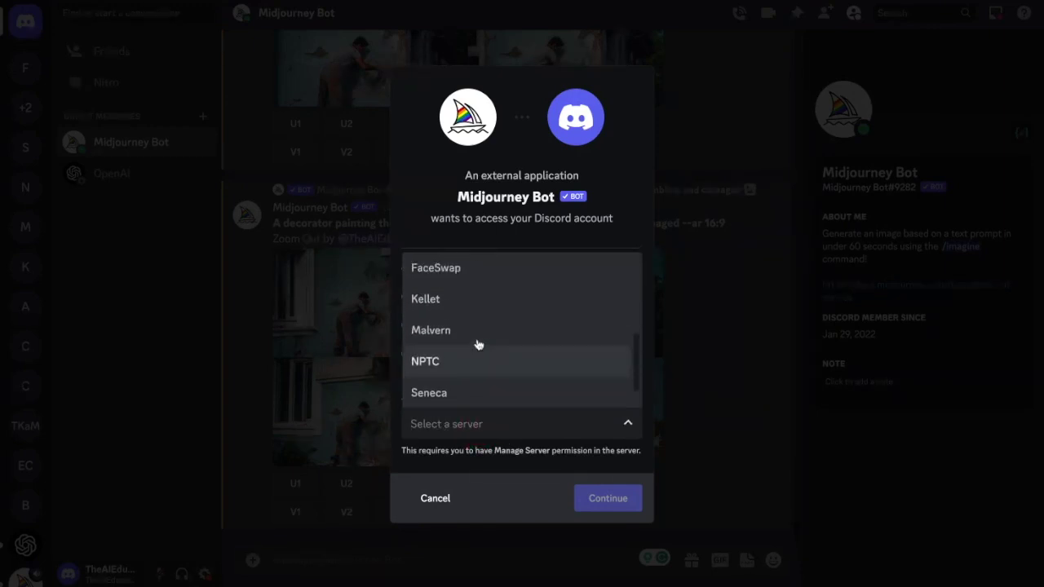
pyautogui.scroll(1, 469, 338)
pyautogui.click(448, 306)
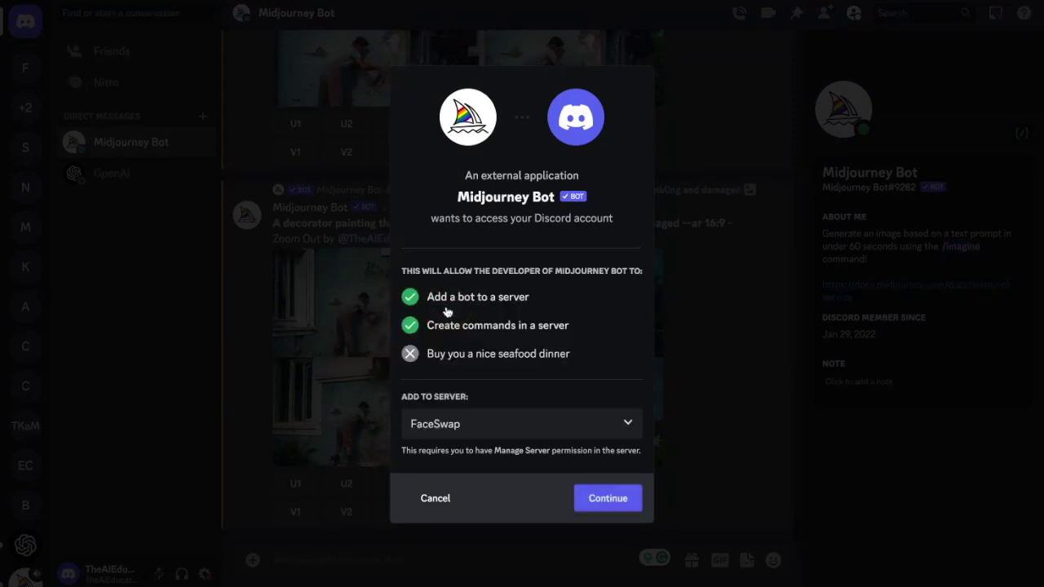
# Authorise Midjourney Bot's permissions on FaceSwap, pass the captcha, and go to the server
pyautogui.click(606, 499)
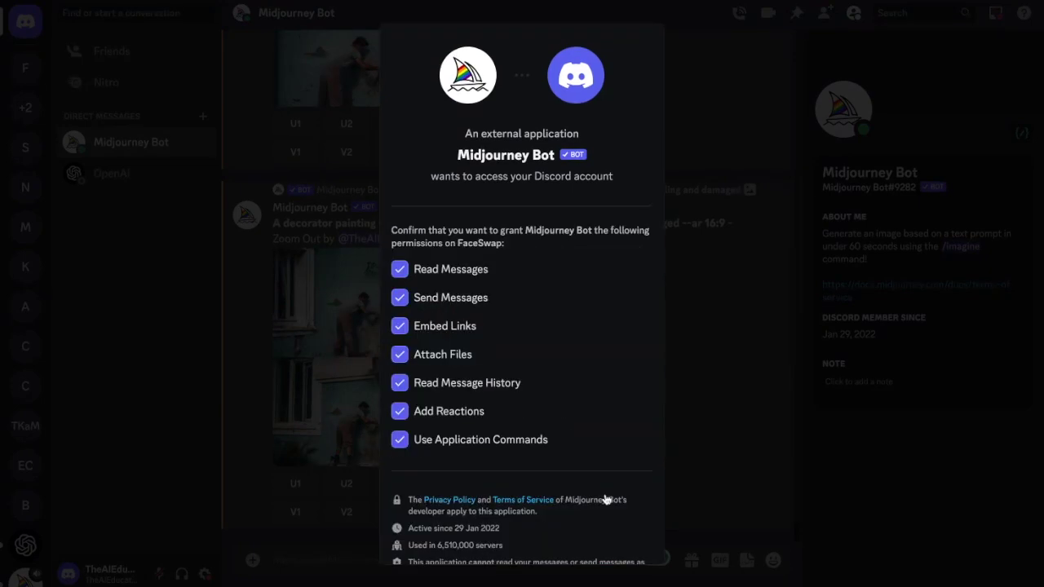
pyautogui.scroll(-3, 606, 498)
pyautogui.click(621, 541)
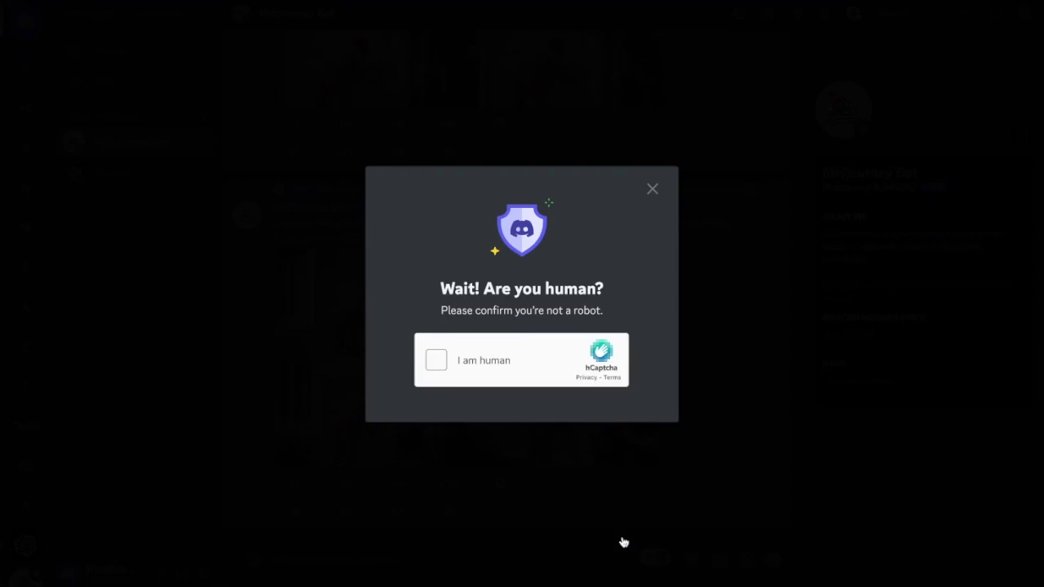
pyautogui.click(436, 361)
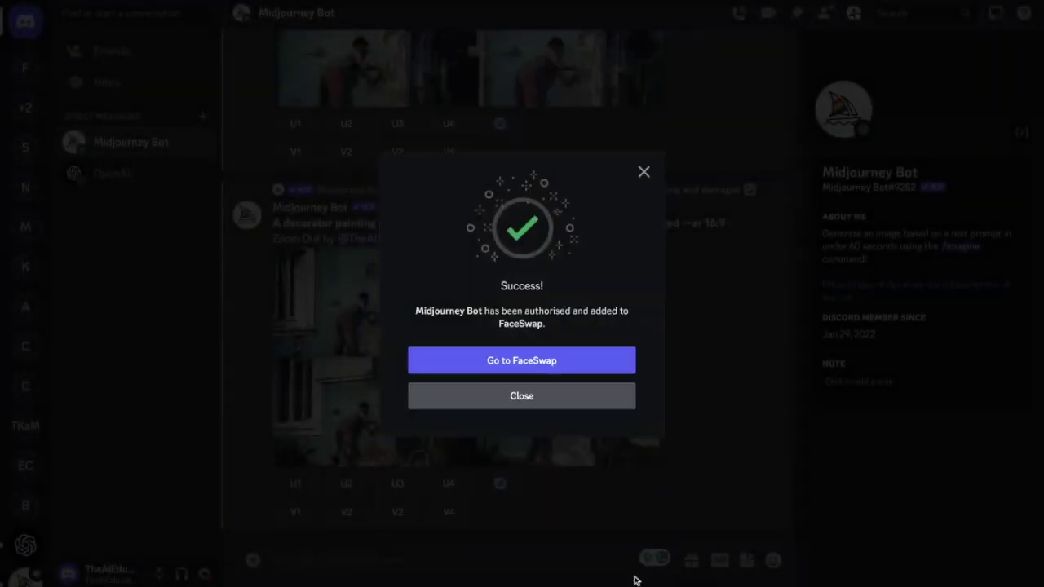
pyautogui.click(547, 363)
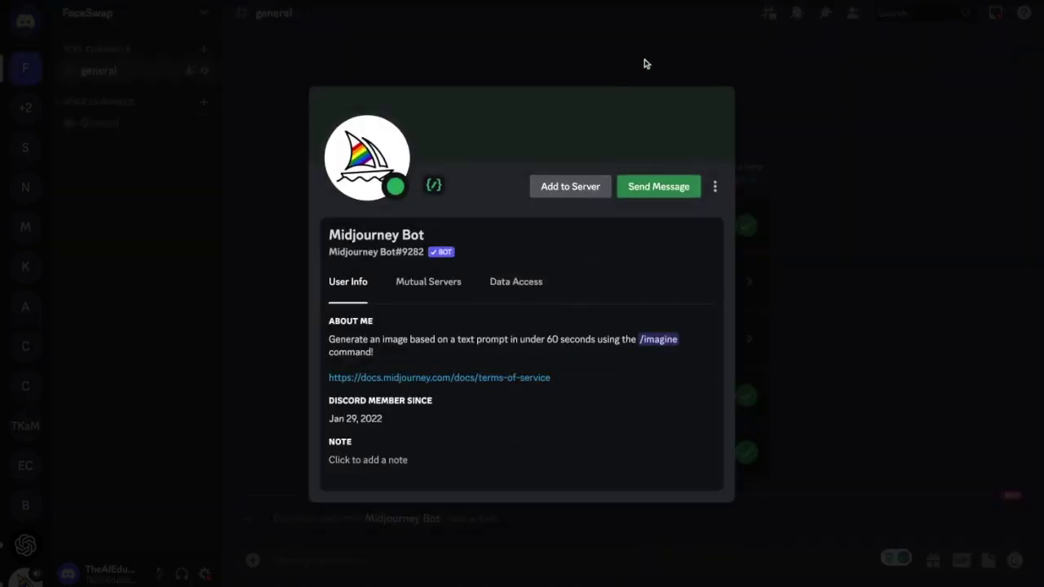
# Close the Midjourney Bot profile popup
pyautogui.click(654, 54)
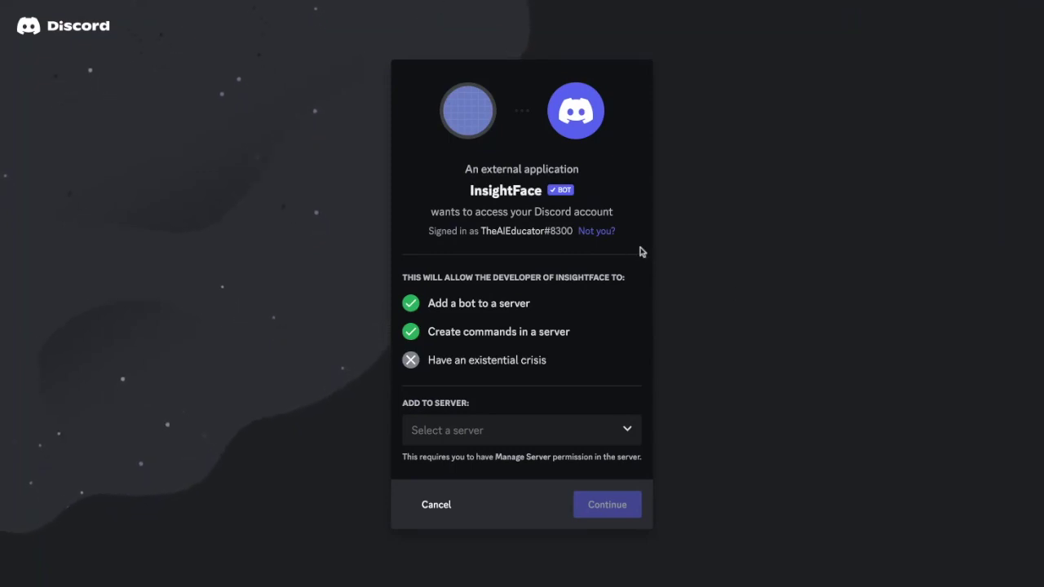
# Pick FaceSwap for InsightFace, authorise its permissions, pass the hCaptcha, and go to FaceSwap
pyautogui.click(626, 432)
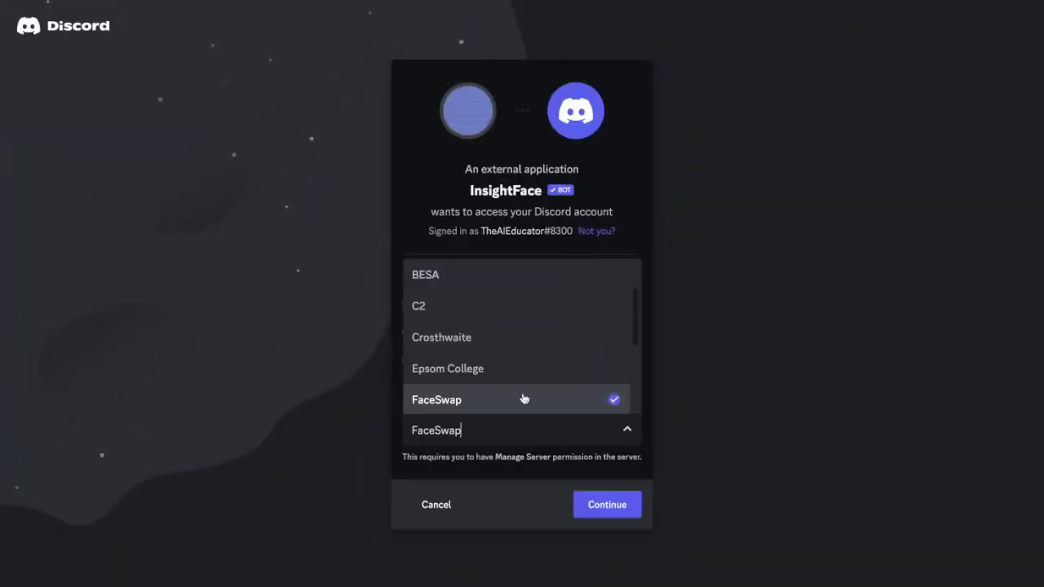
pyautogui.click(504, 400)
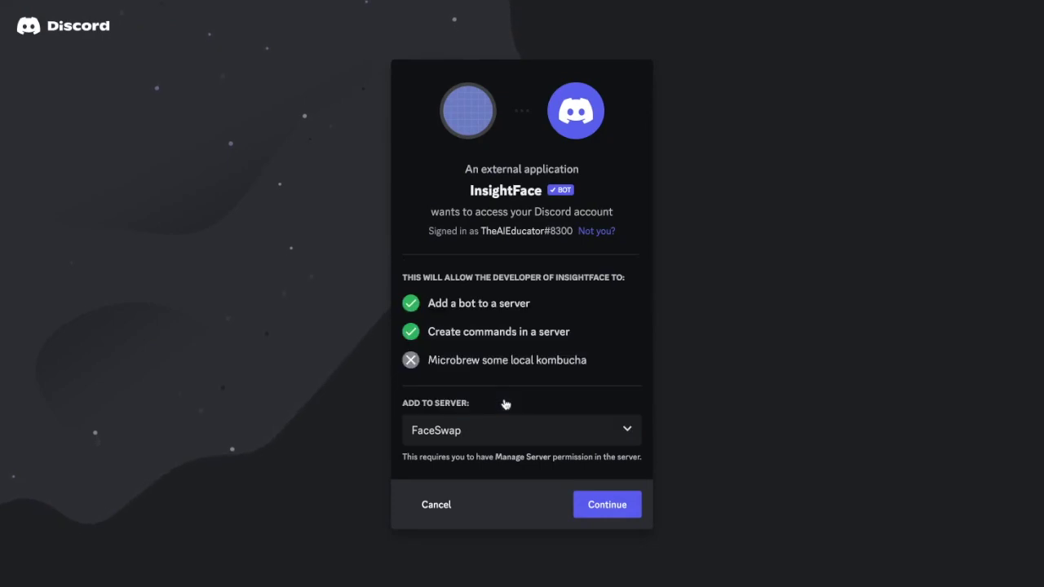
pyautogui.click(604, 505)
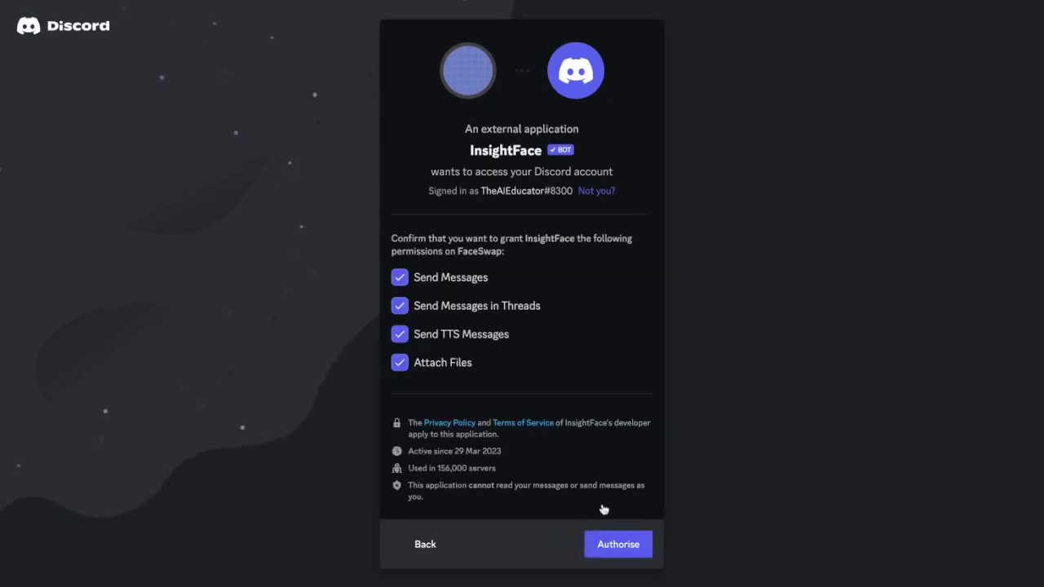
pyautogui.click(612, 545)
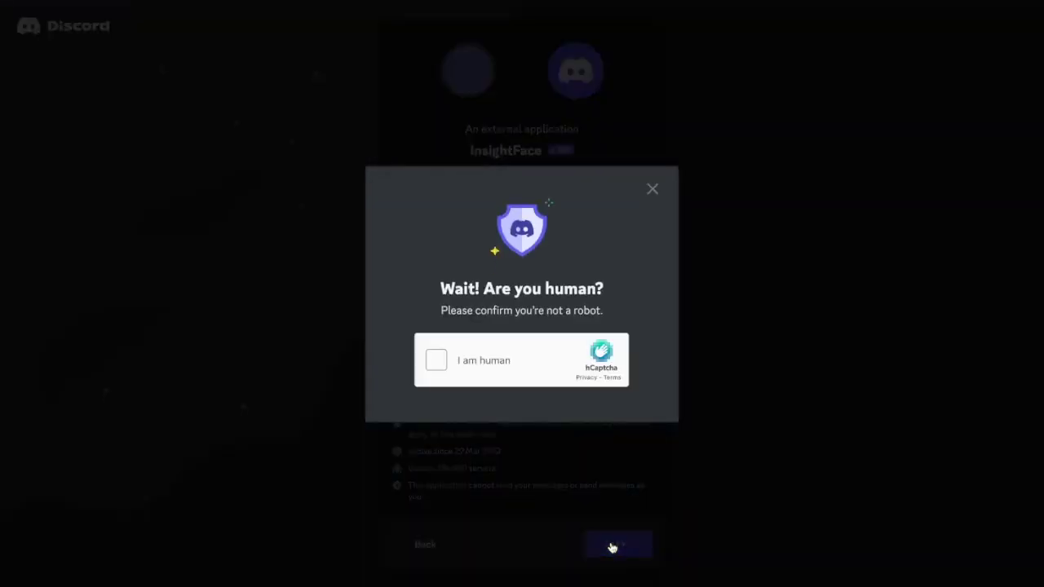
pyautogui.click(436, 360)
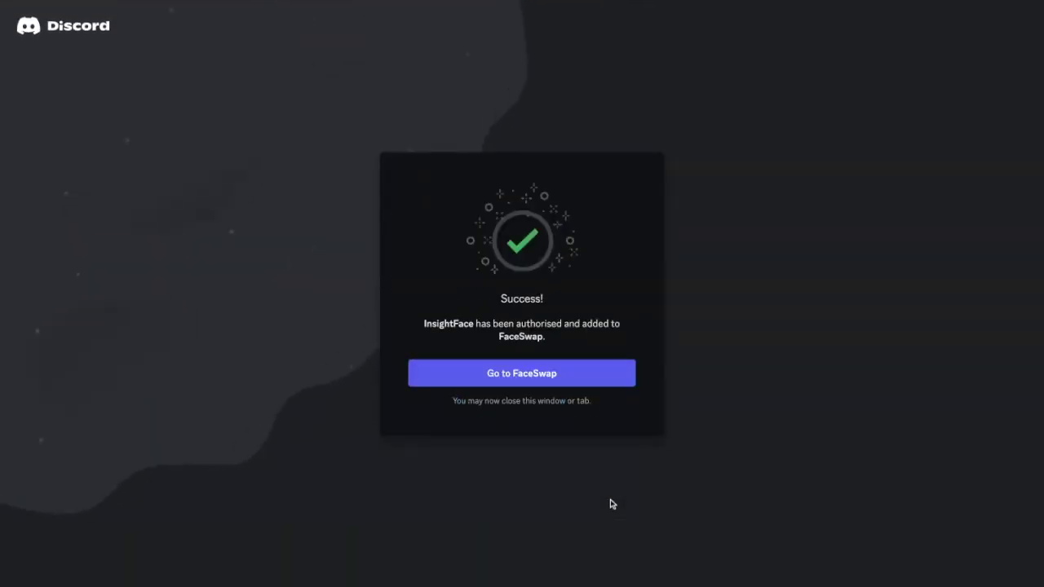
pyautogui.click(553, 381)
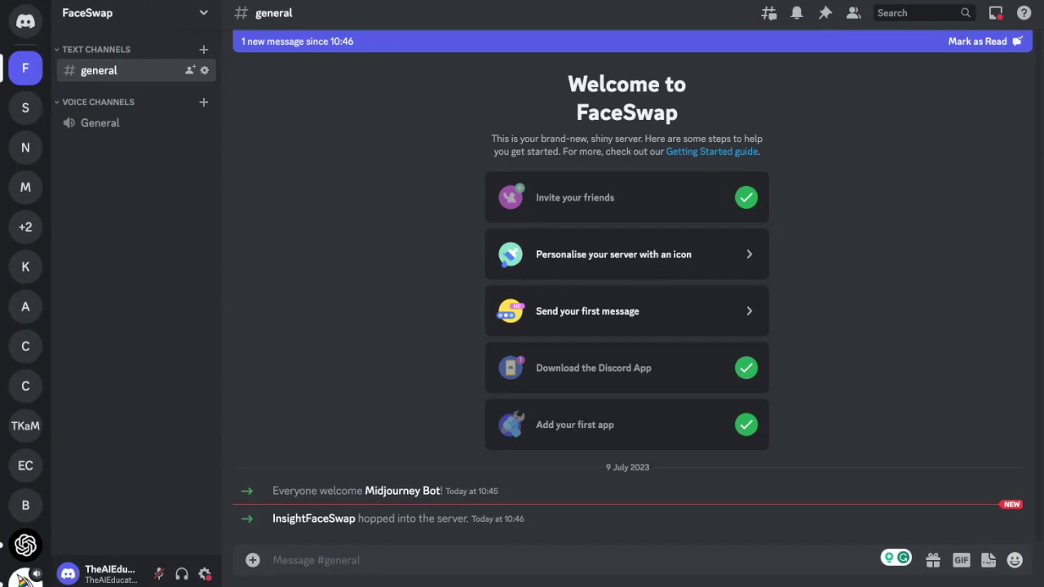
# Compose /imagine with 'A man with a ginger beard riding a Harley Davison motorbike, photorealistic, detailed'
pyautogui.write('/')
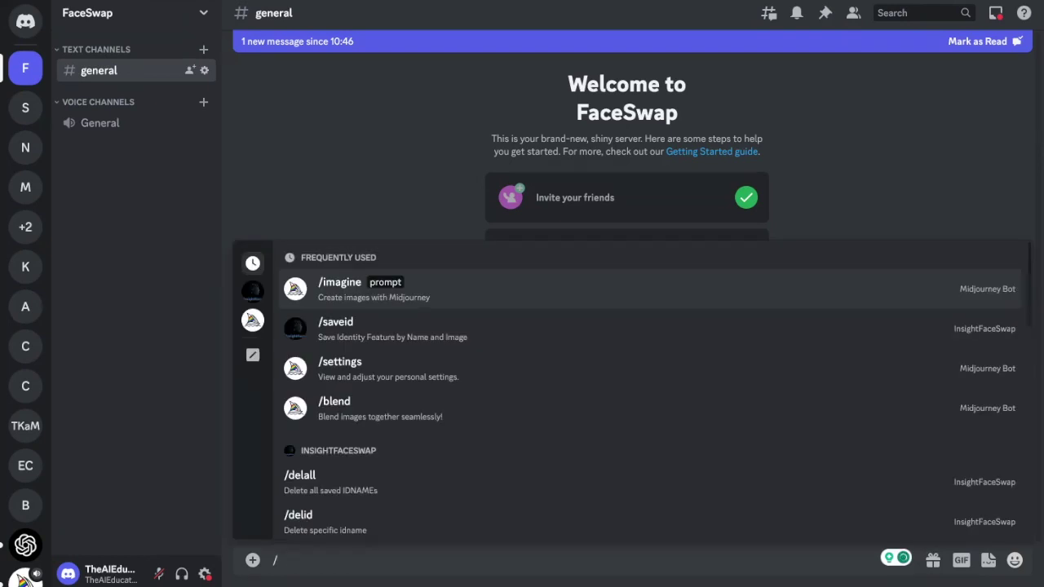
pyautogui.write('image')
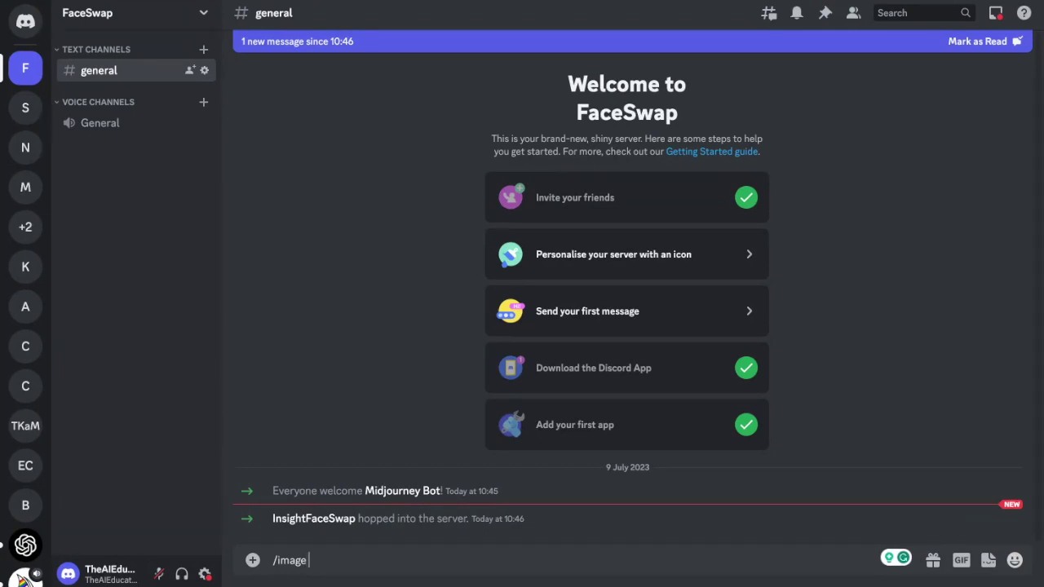
pyautogui.press('BackSpace')
pyautogui.press('Tab')
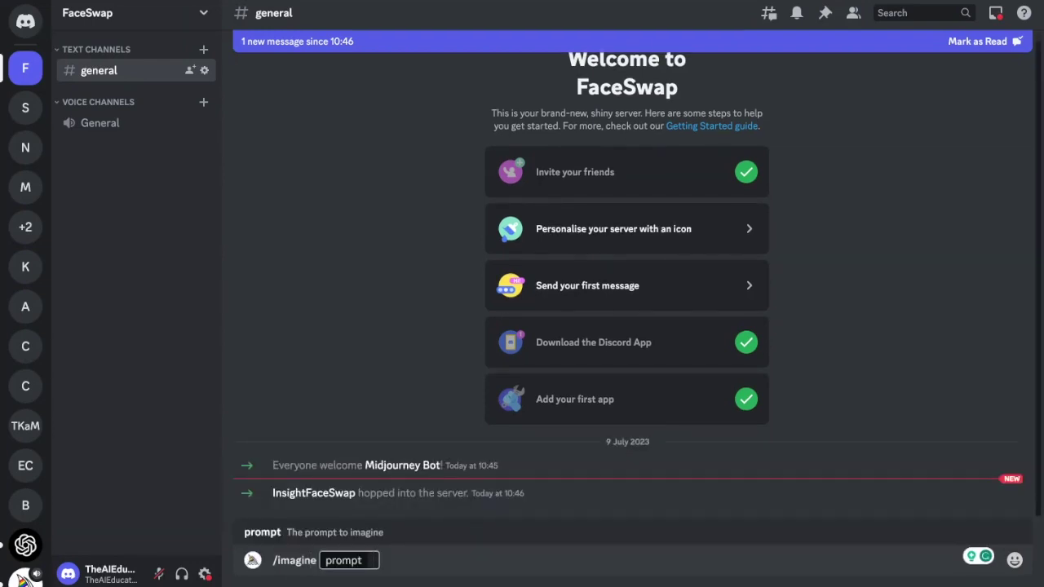
pyautogui.write('A ma')
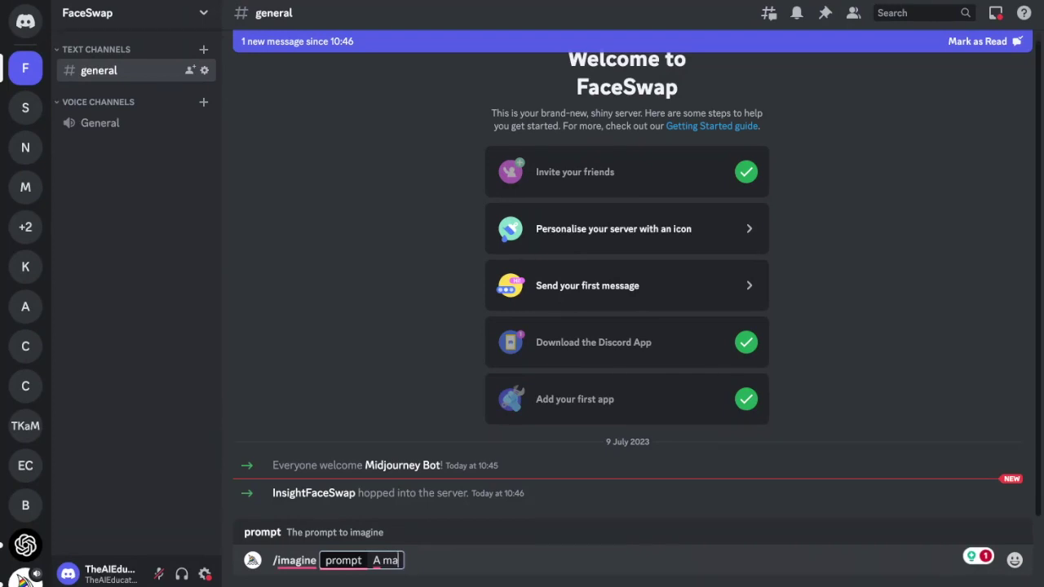
pyautogui.write('n with a')
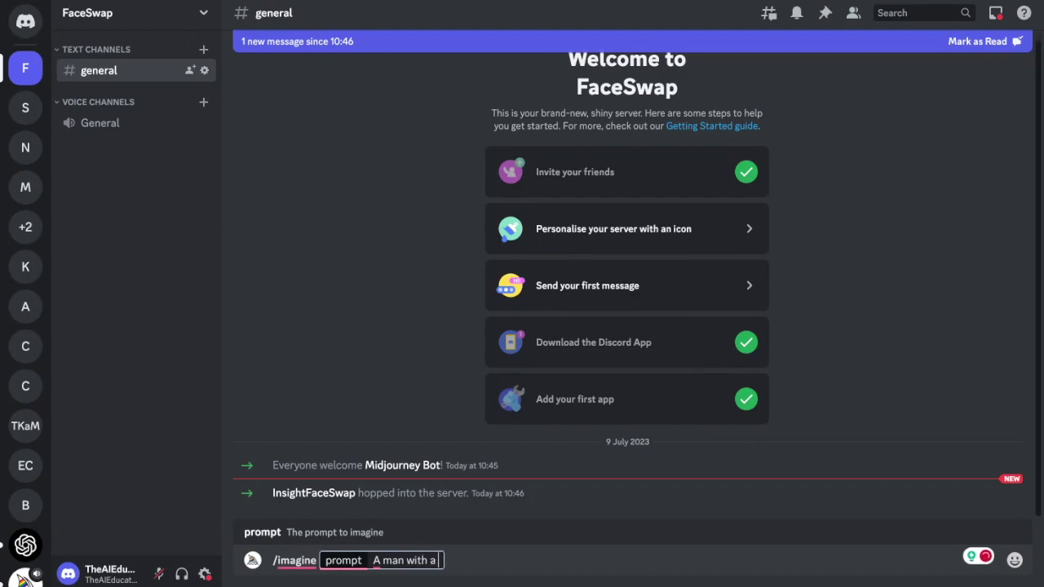
pyautogui.write(' ginger')
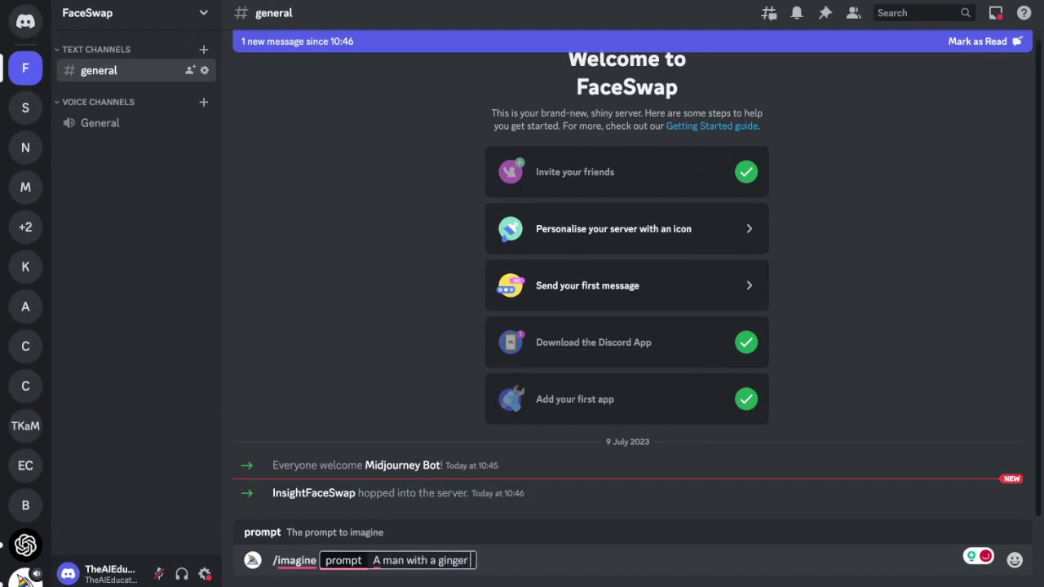
pyautogui.write(' beard')
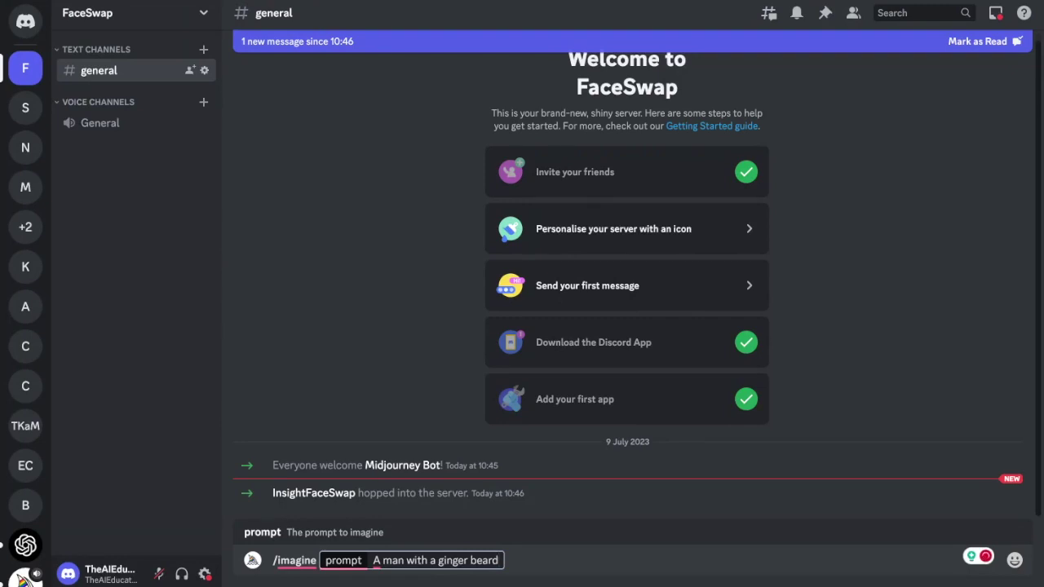
pyautogui.write(' riding a')
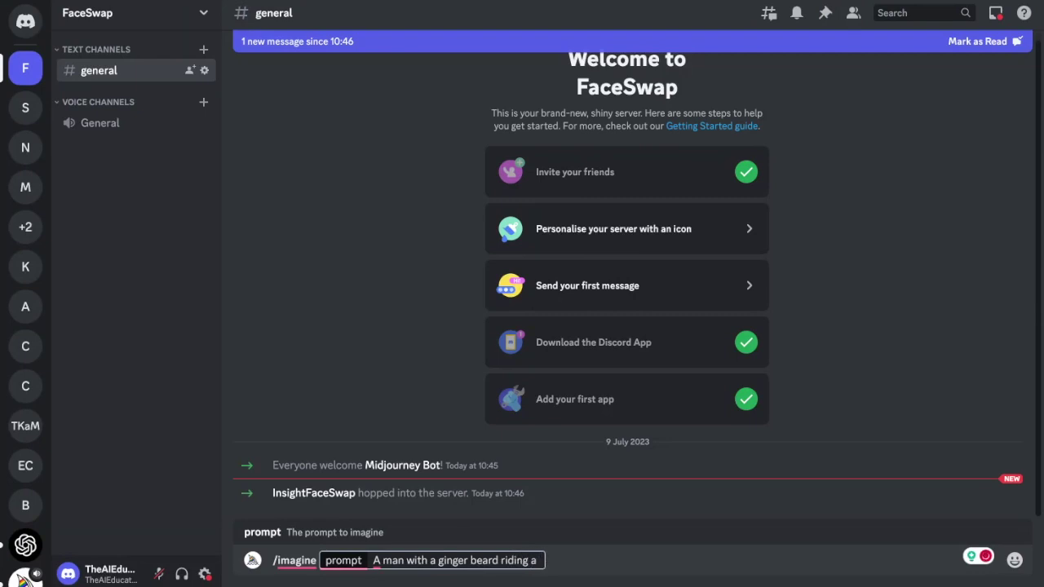
pyautogui.write(' Harley D')
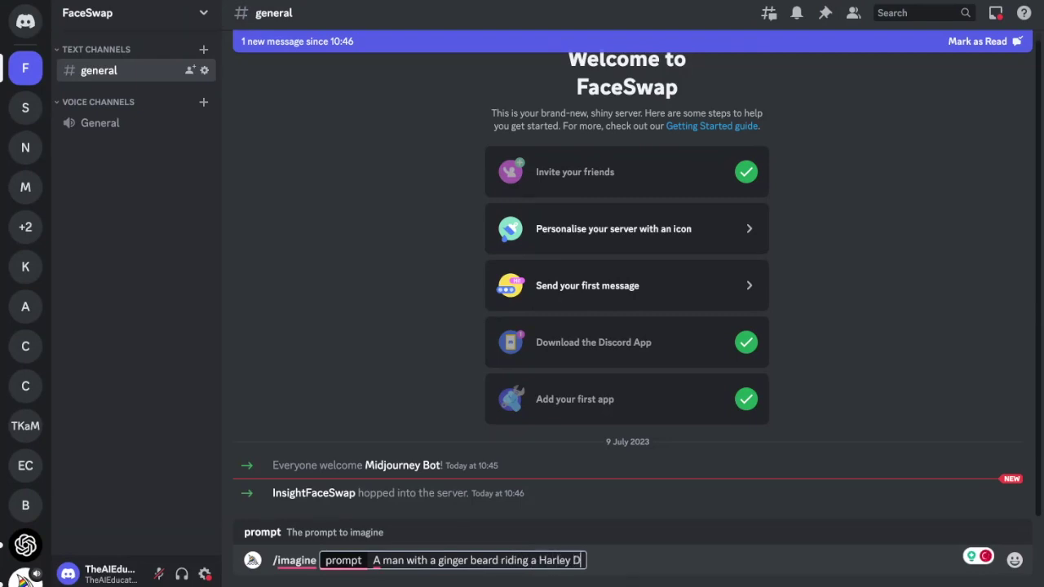
pyautogui.write('avison m')
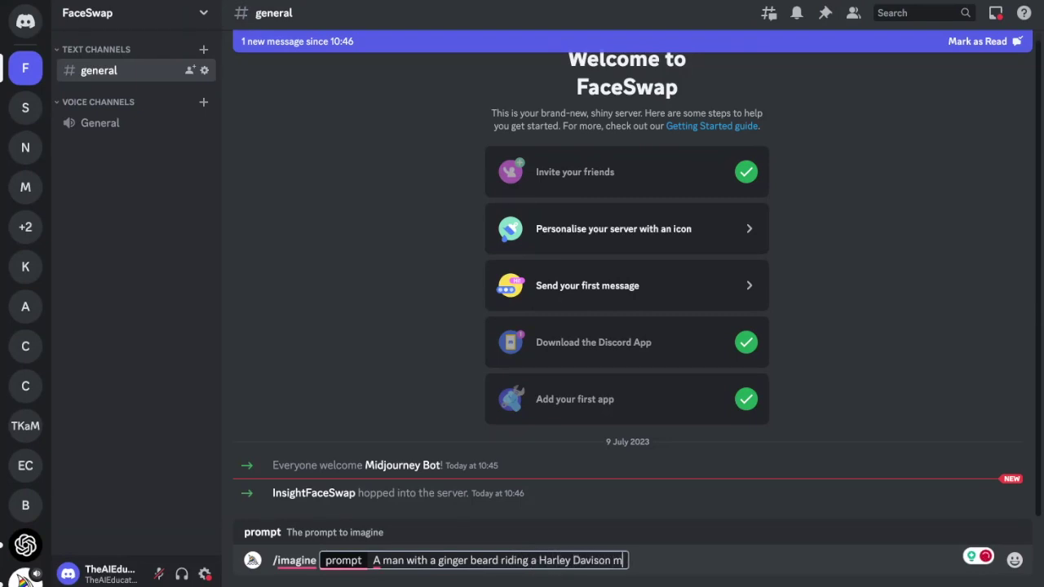
pyautogui.write('otorbike')
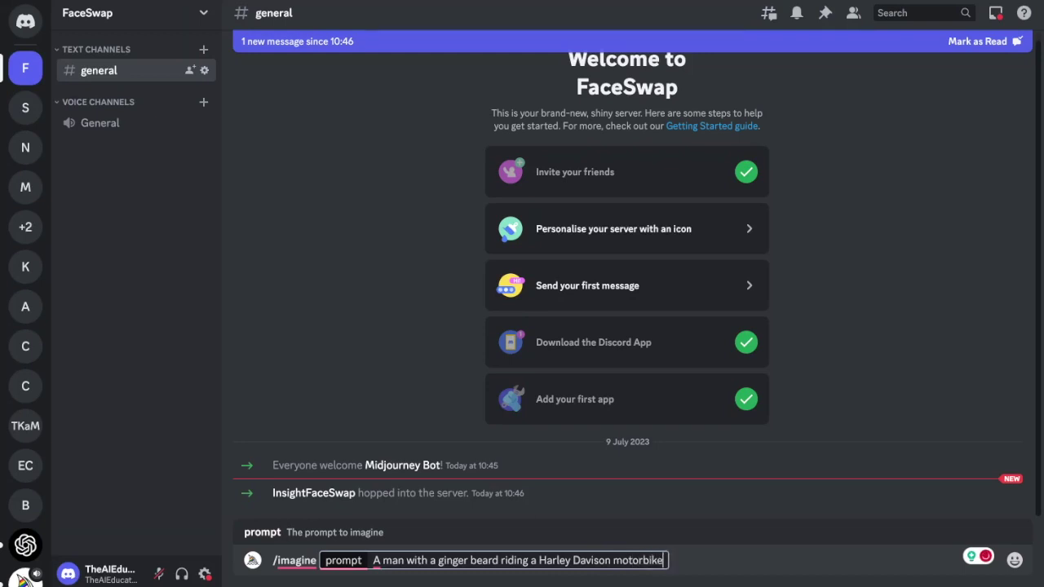
pyautogui.write(', ')
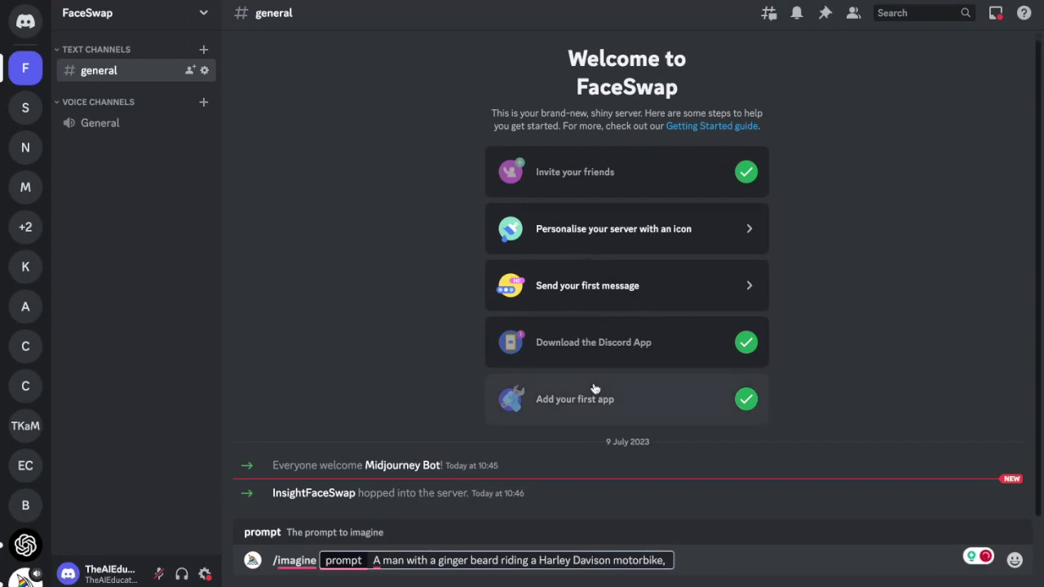
pyautogui.write('photo')
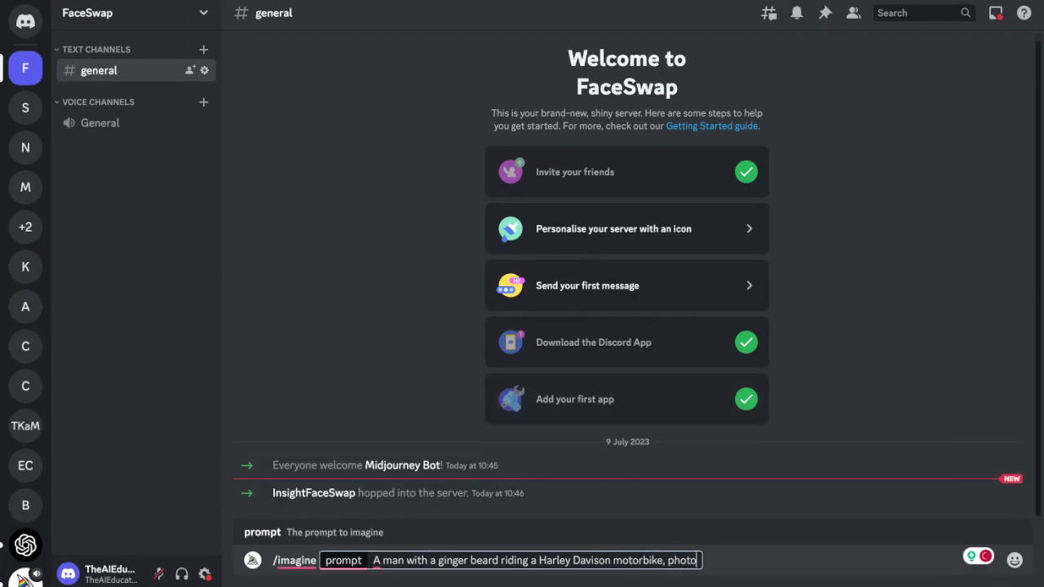
pyautogui.write('realistic, de')
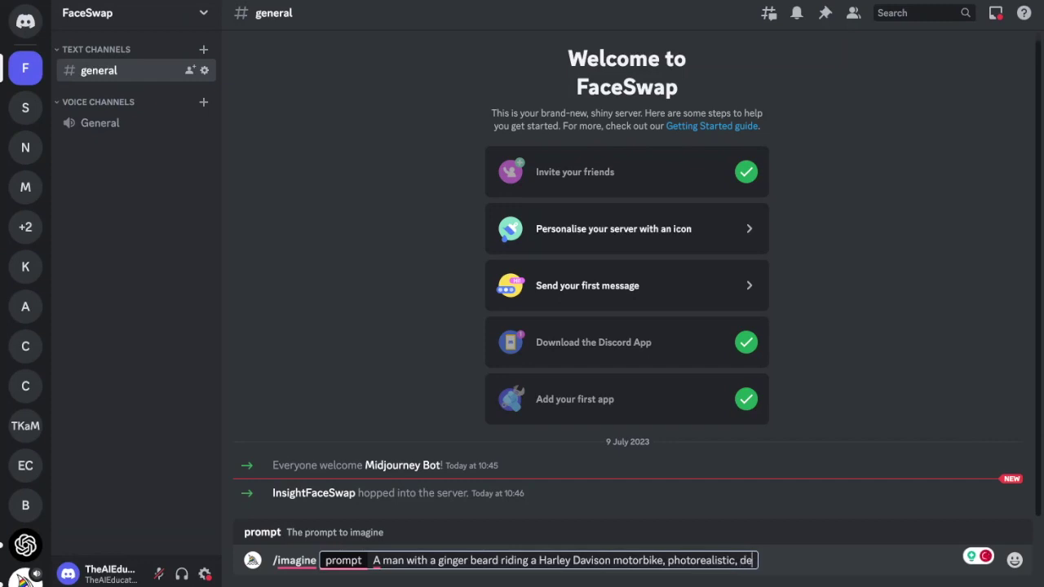
pyautogui.write('tailed')
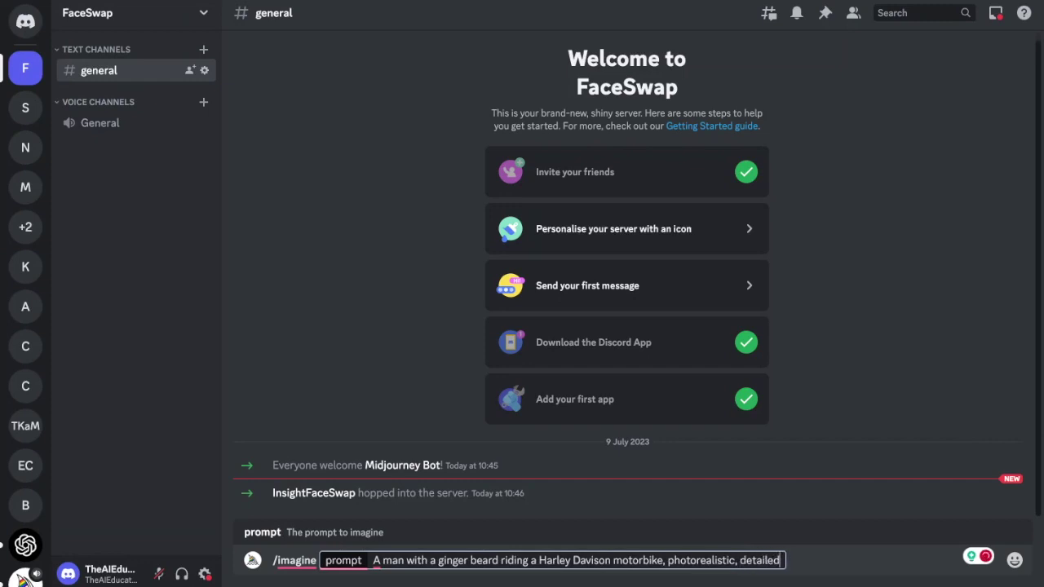
# Submit the ginger-beard Harley Davison prompt to Midjourney Bot
pyautogui.press('Return')
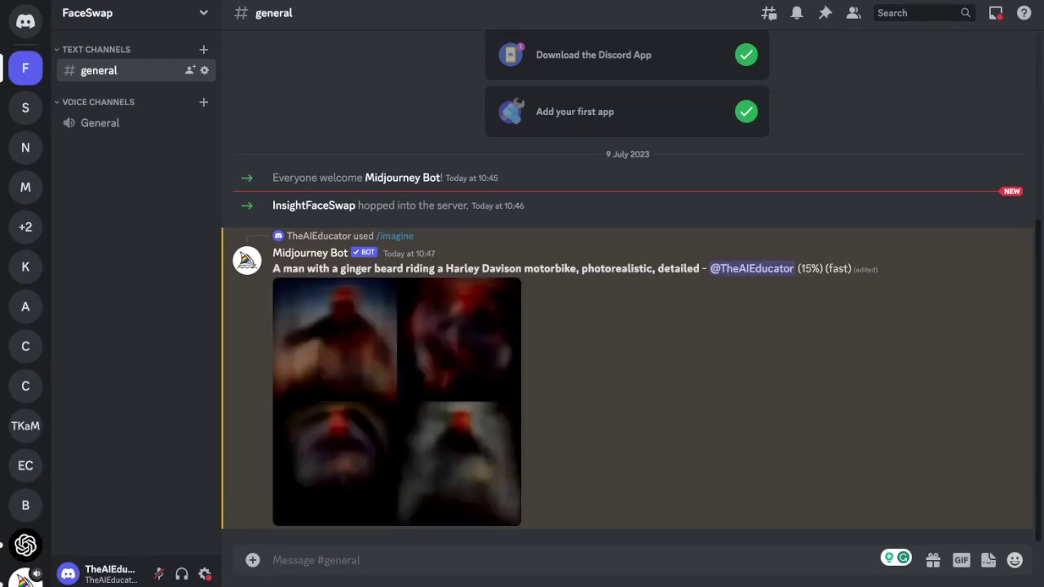
# Run /saveid with the user's name as idname and the uploaded portrait photo
pyautogui.write('/')
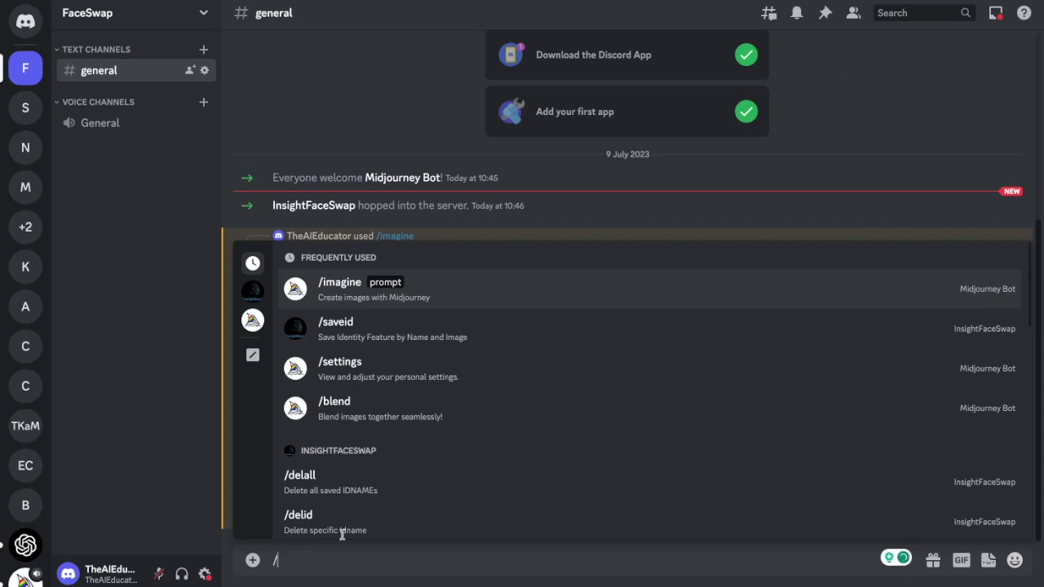
pyautogui.click(341, 333)
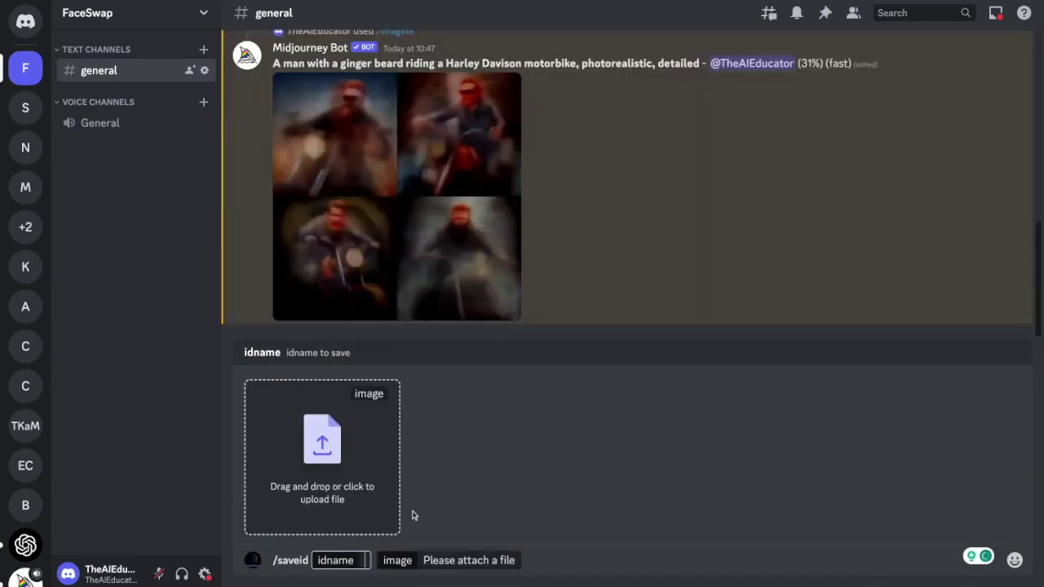
pyautogui.write('Dan')
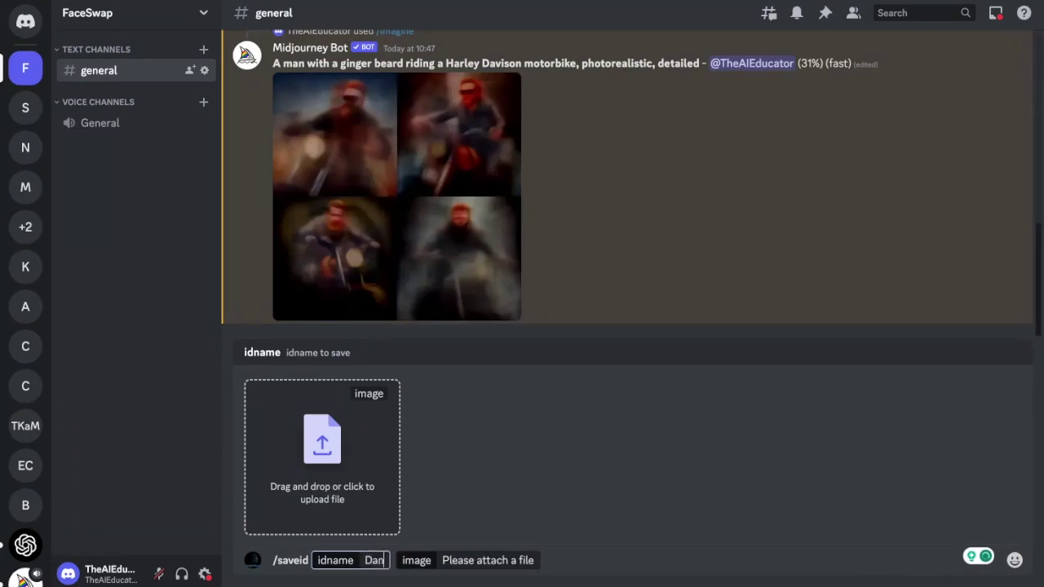
pyautogui.click(330, 447)
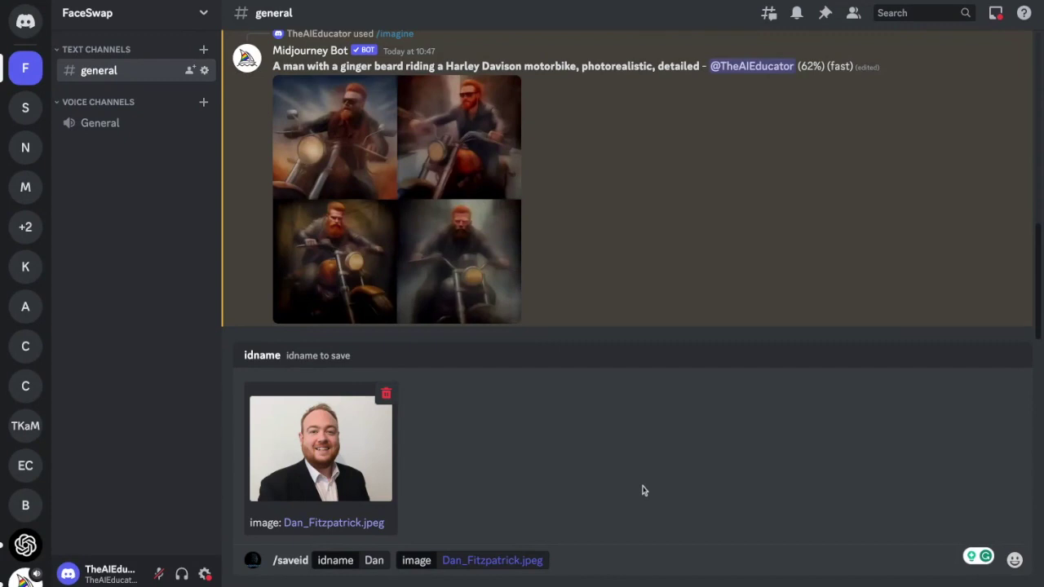
pyautogui.hotkey('shift', 'Tab')
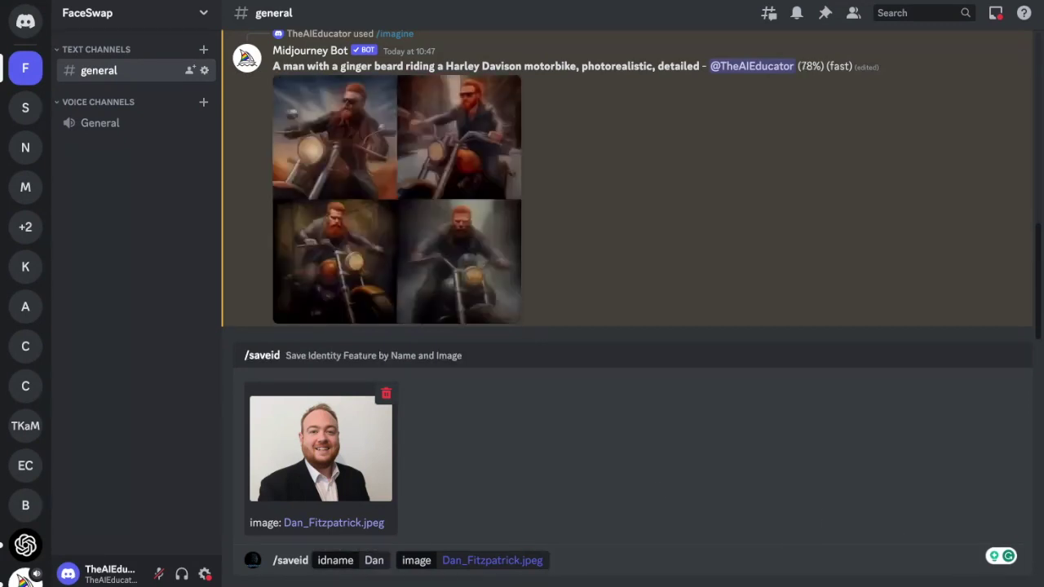
pyautogui.press('Return')
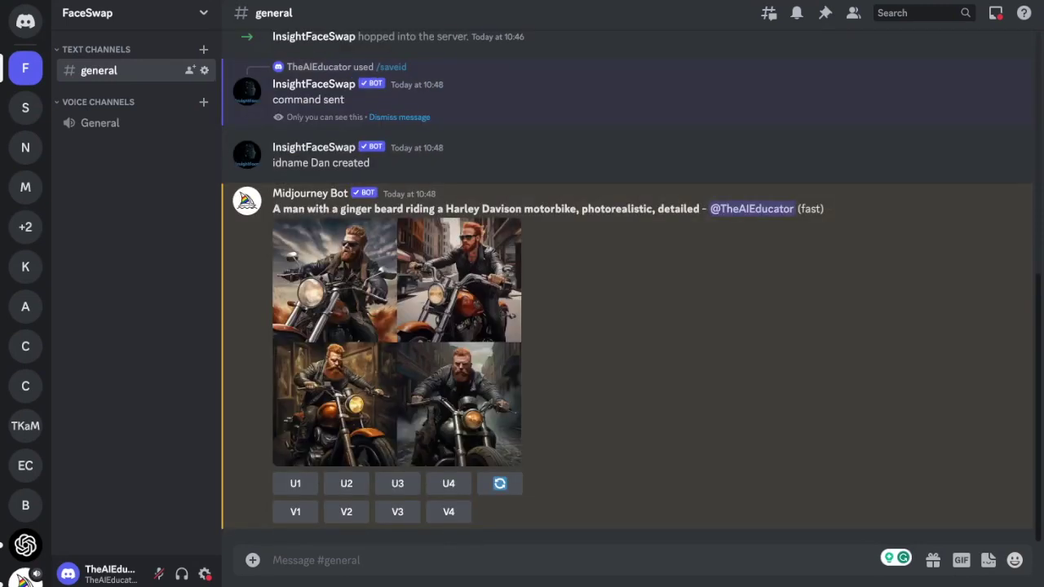
# Preview the four-image Harley grid, then upscale image #2 with U2
pyautogui.click(422, 346)
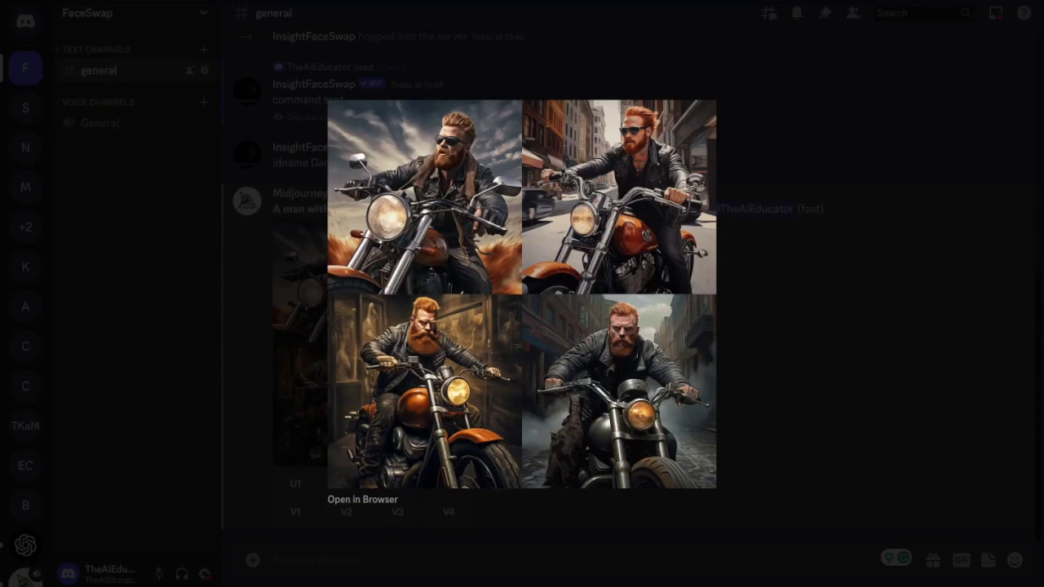
pyautogui.press('Escape')
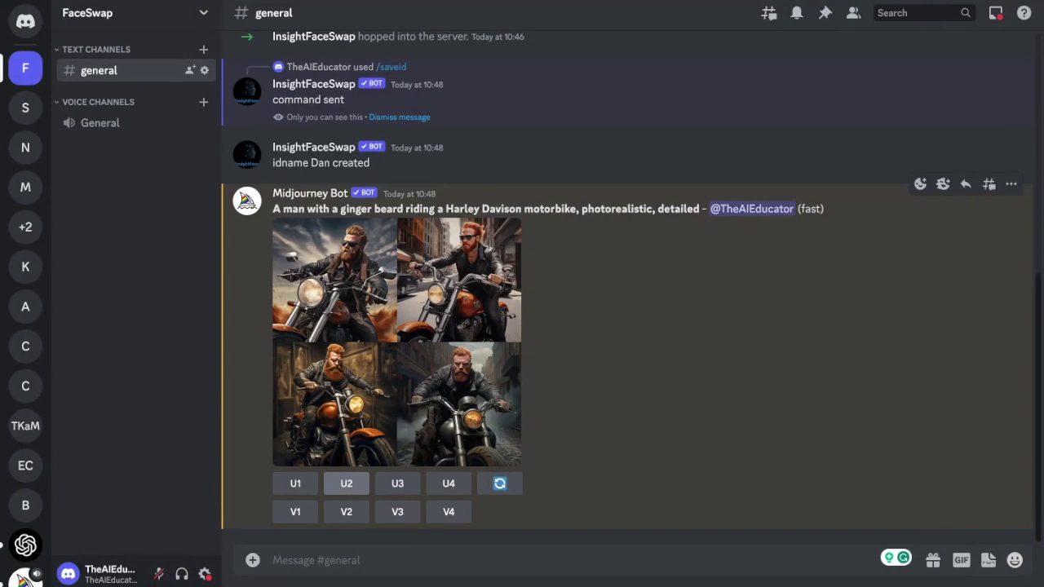
pyautogui.click(346, 482)
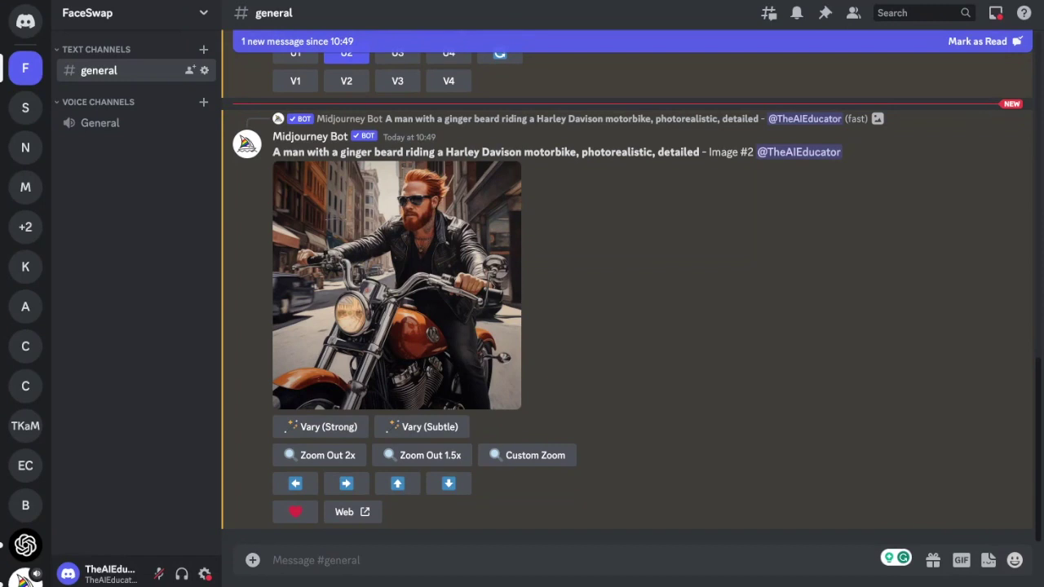
# Run Apps > INSwapper on the upscaled Harley rider image
pyautogui.rightClick(417, 273)
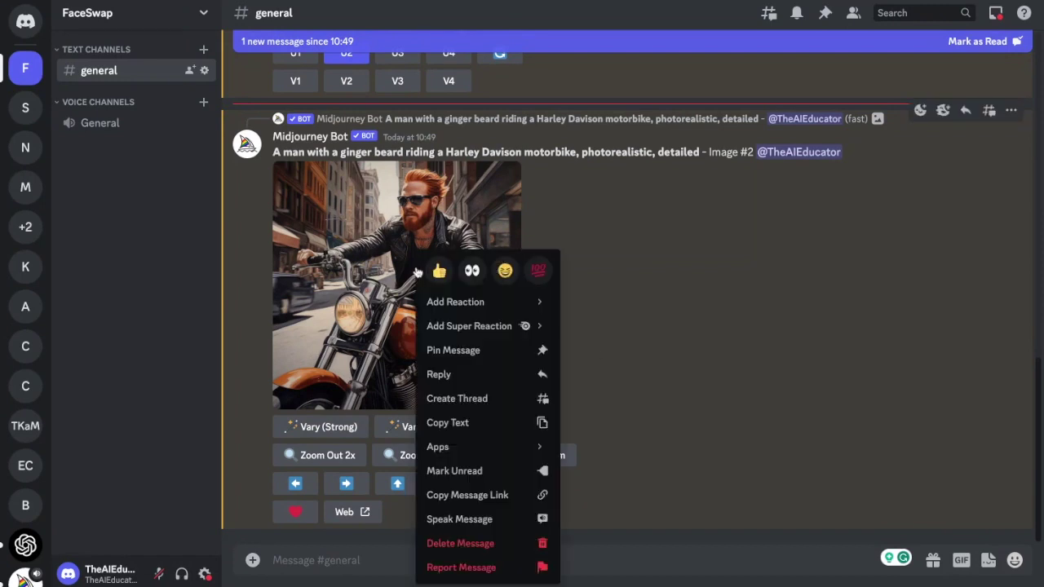
pyautogui.moveTo(473, 451)
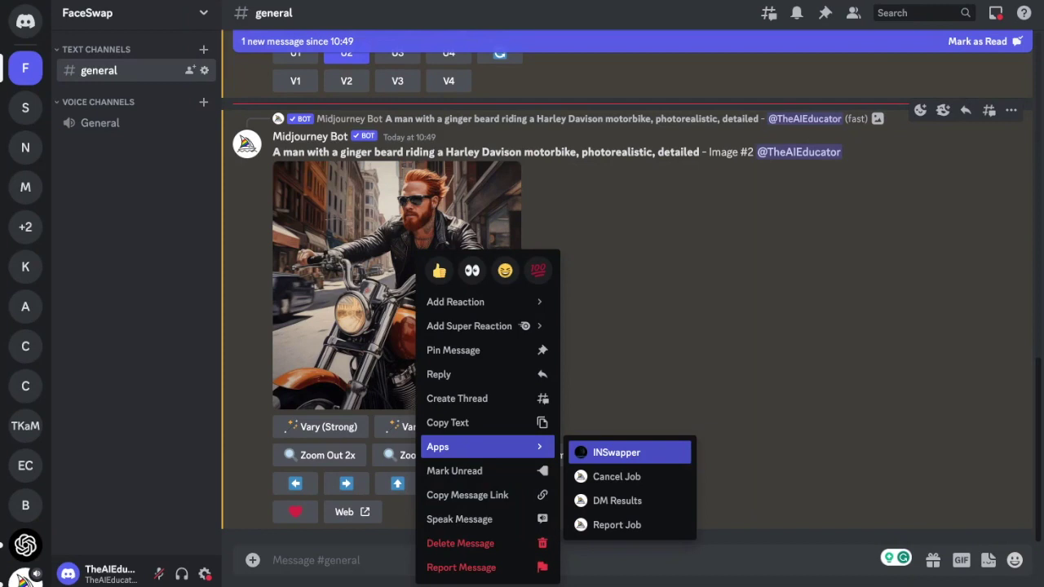
pyautogui.click(616, 452)
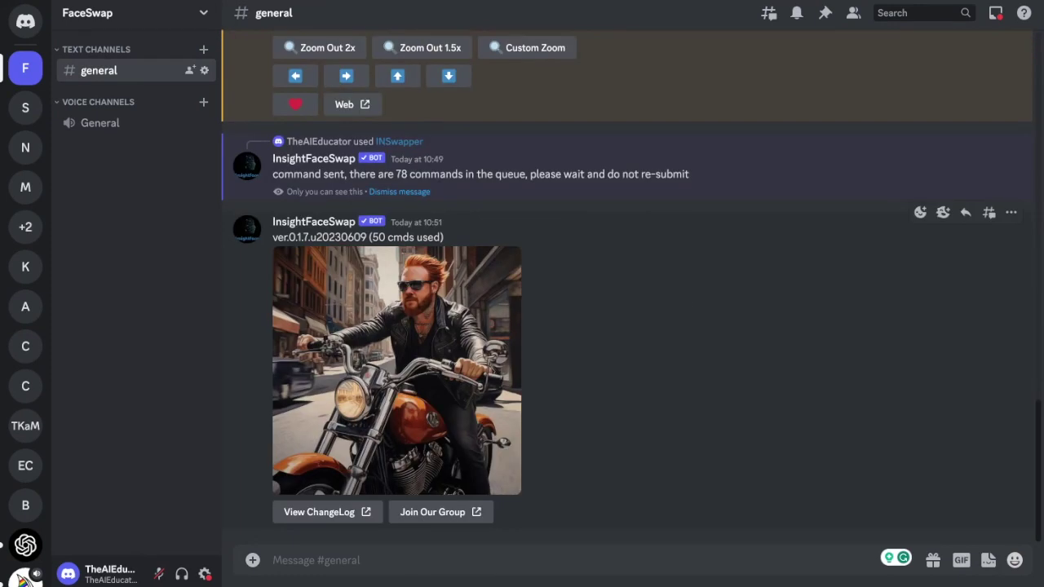
pyautogui.click(450, 343)
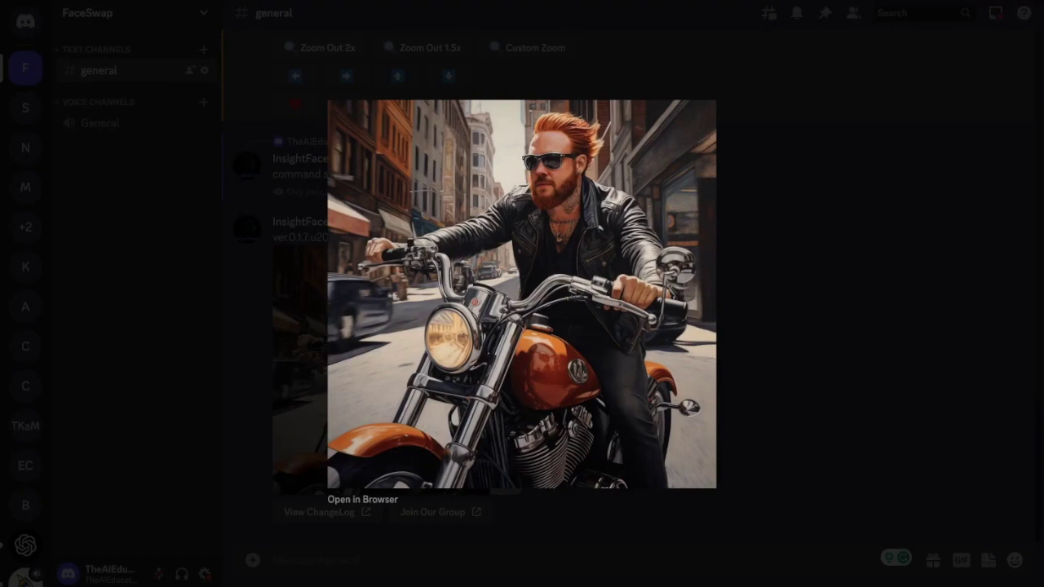
pyautogui.click(787, 245)
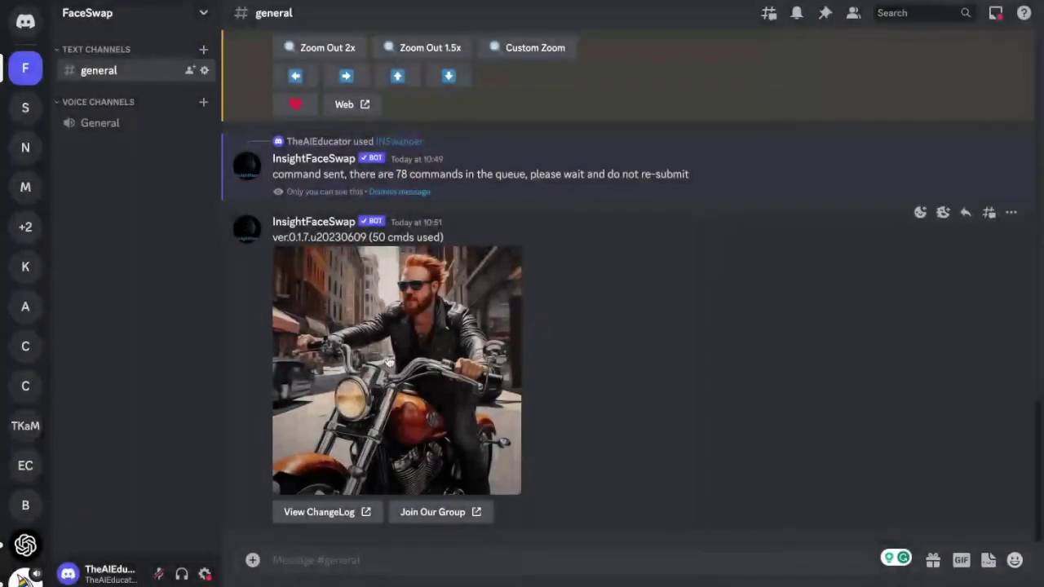
# Open the face-swapped Harley rider image enlarged in the image viewer
pyautogui.rightClick(482, 349)
pyautogui.moveTo(552, 456)
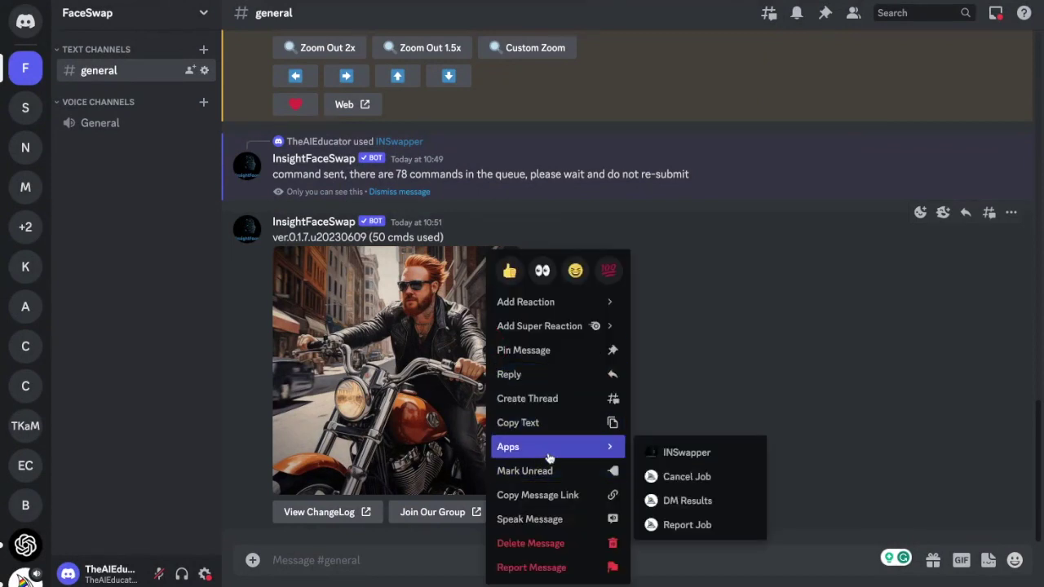
pyautogui.click(727, 349)
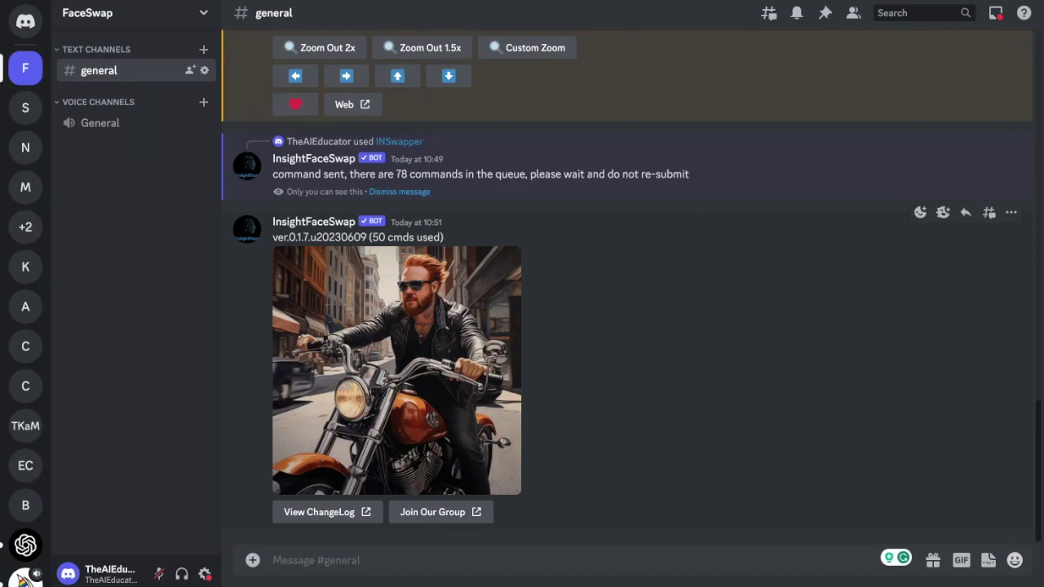
pyautogui.click(400, 346)
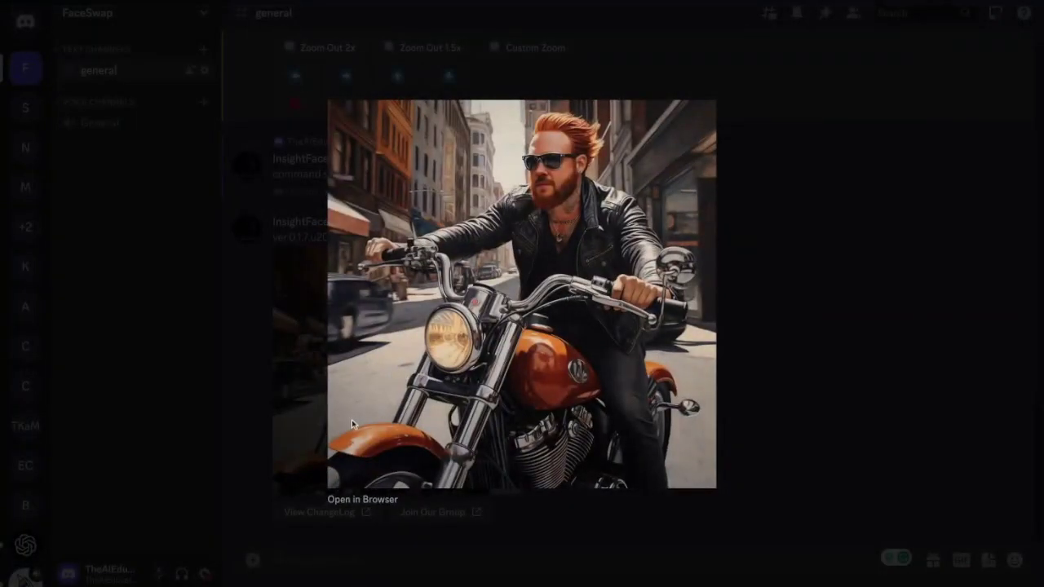